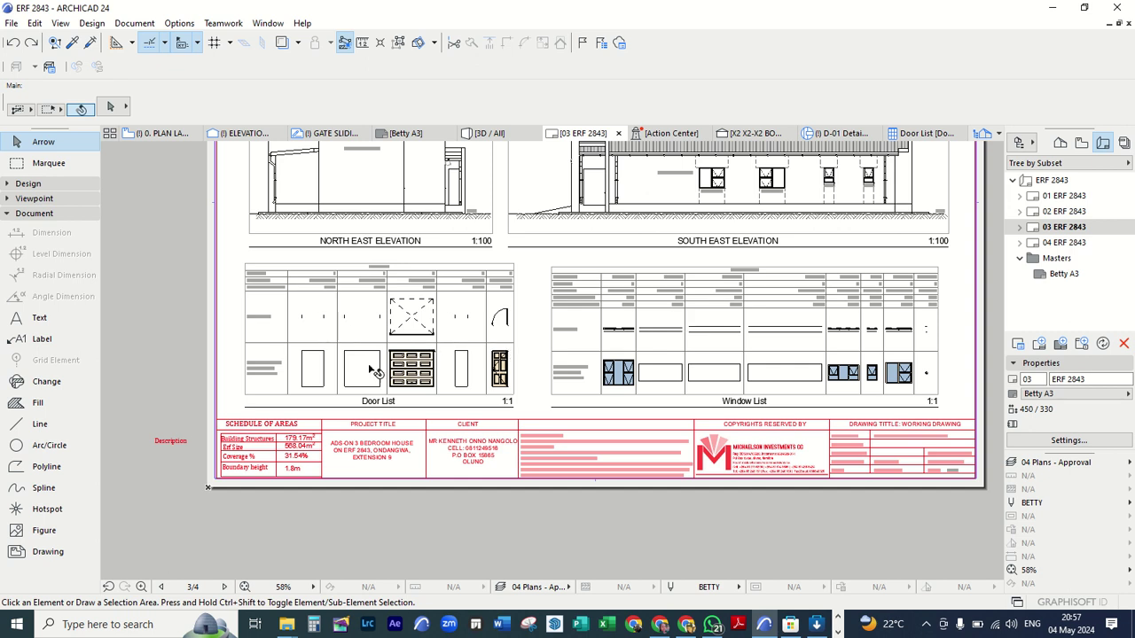
- Open the Door List drawing's source schedule view from the layout
{"action": "left_click", "coordinate": [324, 328]}
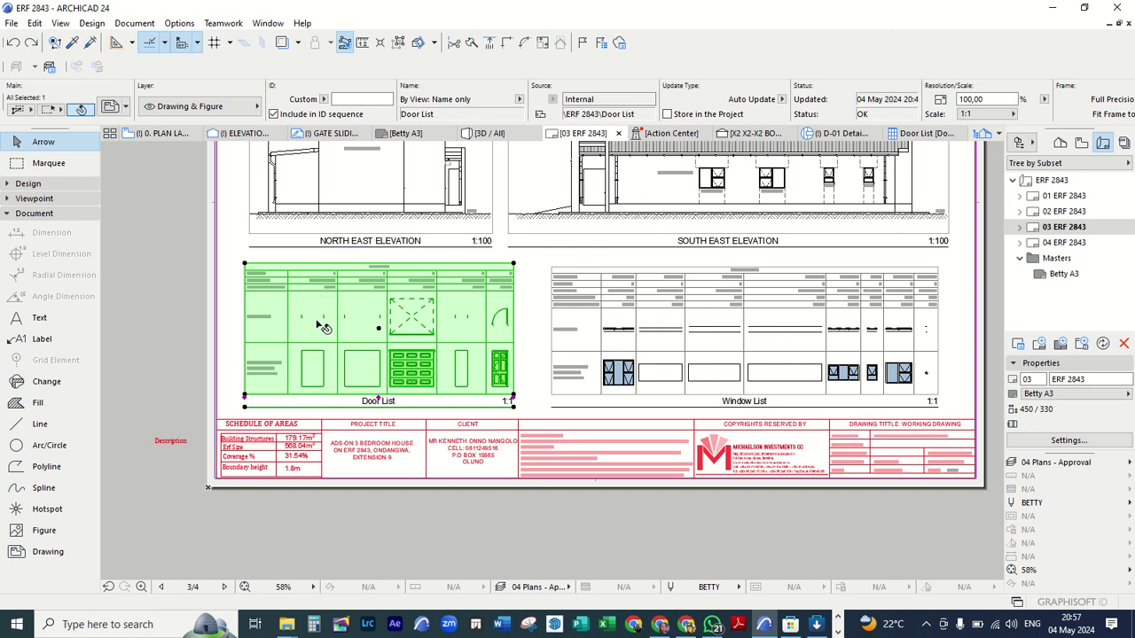
{"action": "right_click", "coordinate": [323, 328]}
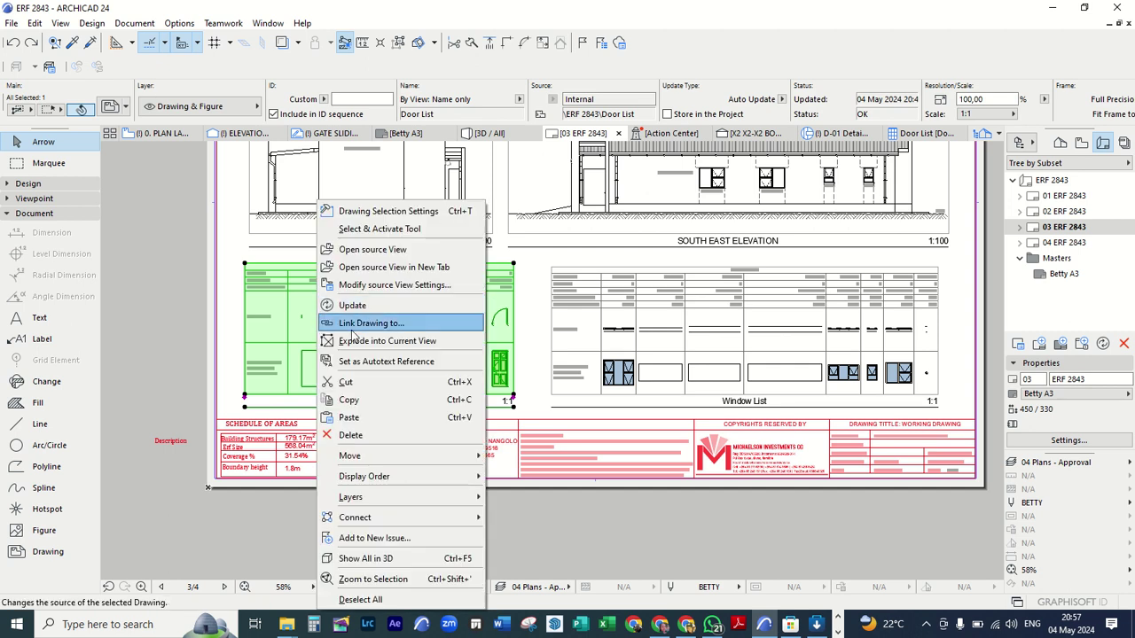
{"action": "left_click", "coordinate": [352, 253]}
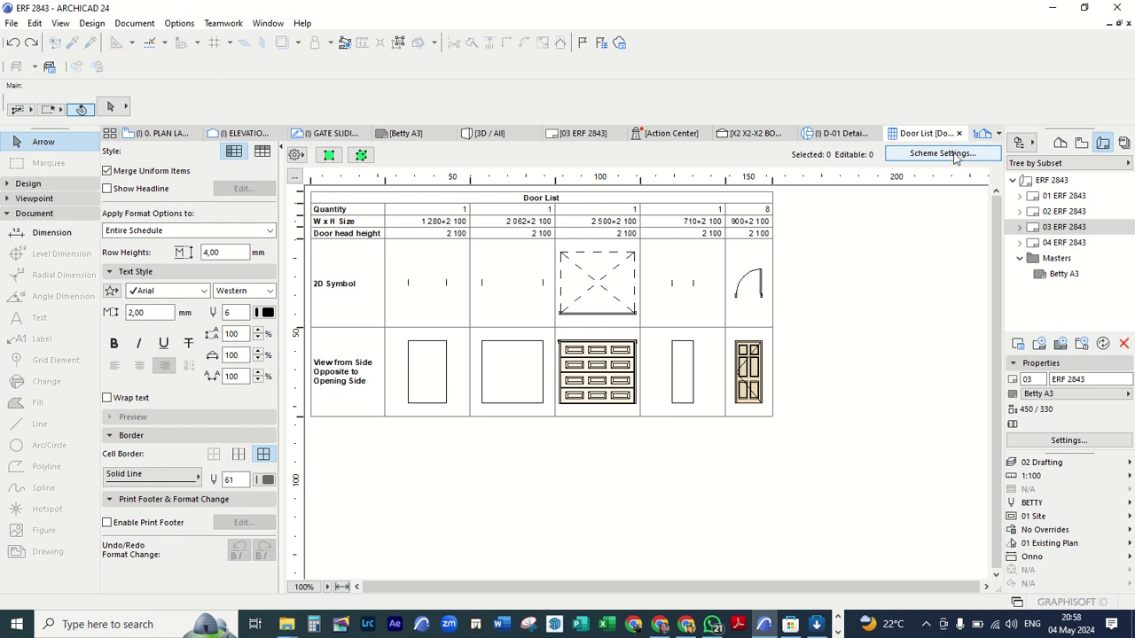
- Open the Door List scheme settings and begin adding a classification criterion
{"action": "left_click", "coordinate": [956, 156]}
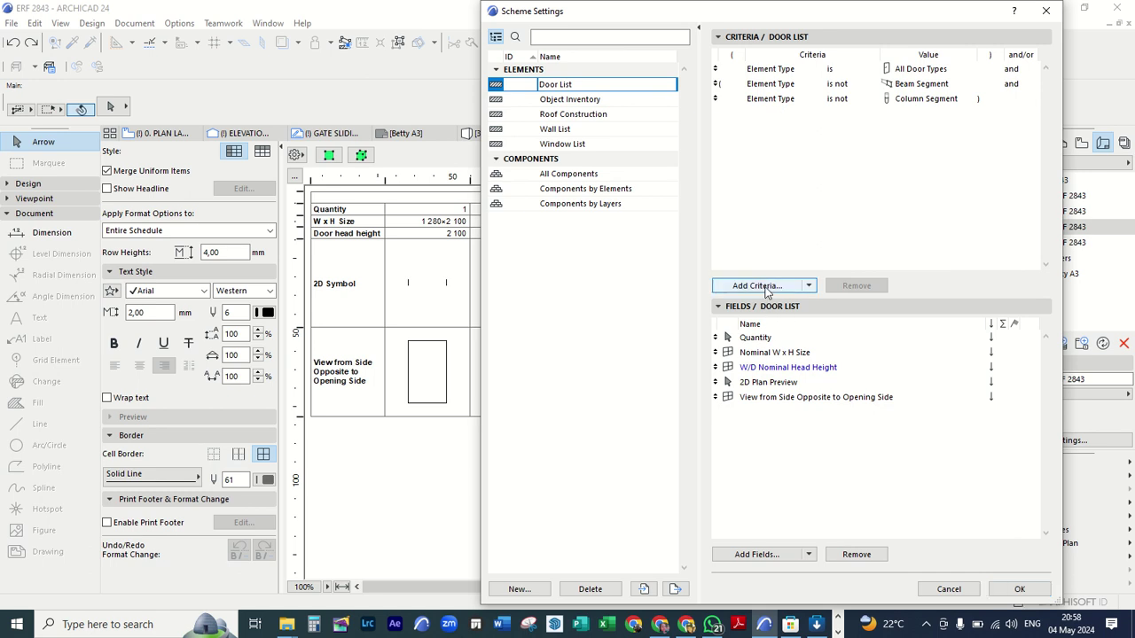
{"action": "left_click", "coordinate": [765, 289]}
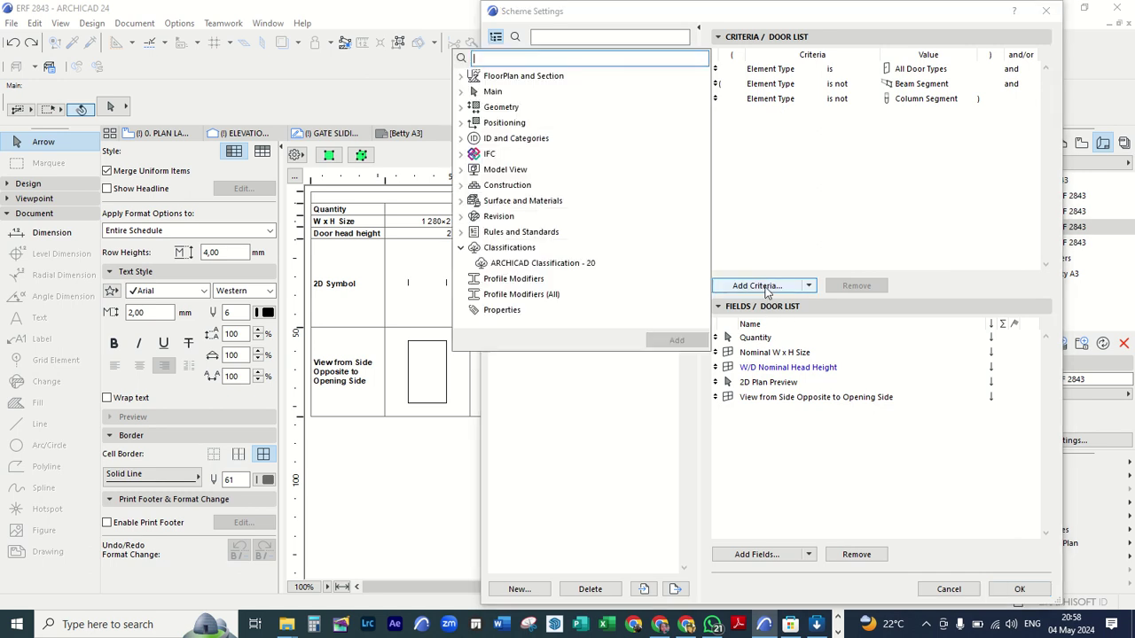
- Add the criterion ARCHICAD Classification - 20 is Door to the Door List and apply it
{"action": "left_click", "coordinate": [502, 266]}
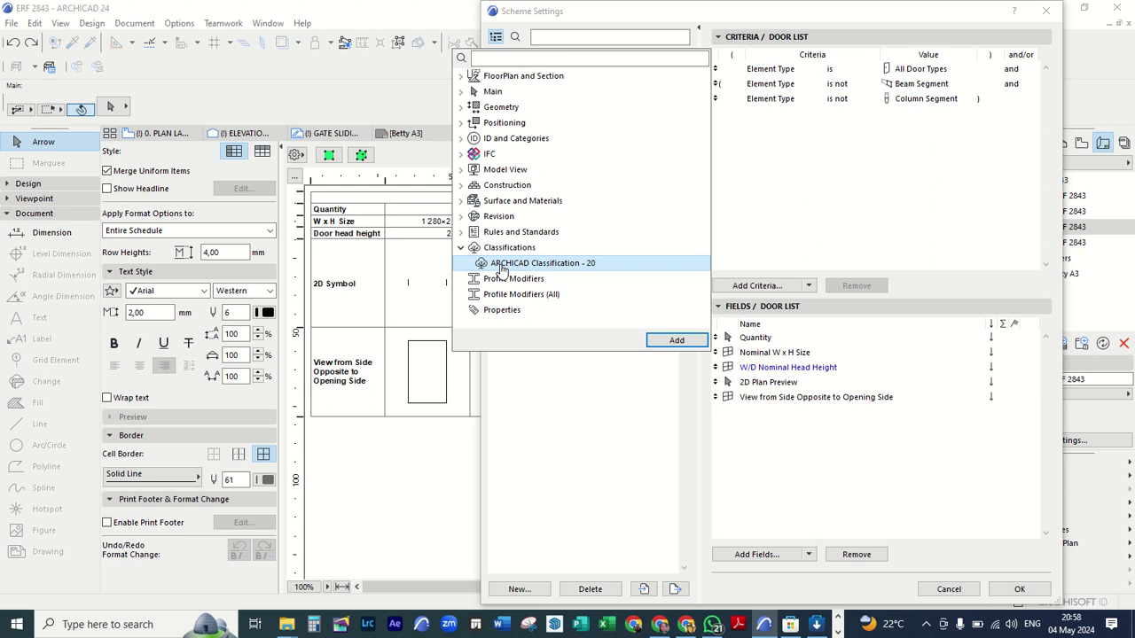
{"action": "left_click", "coordinate": [667, 343]}
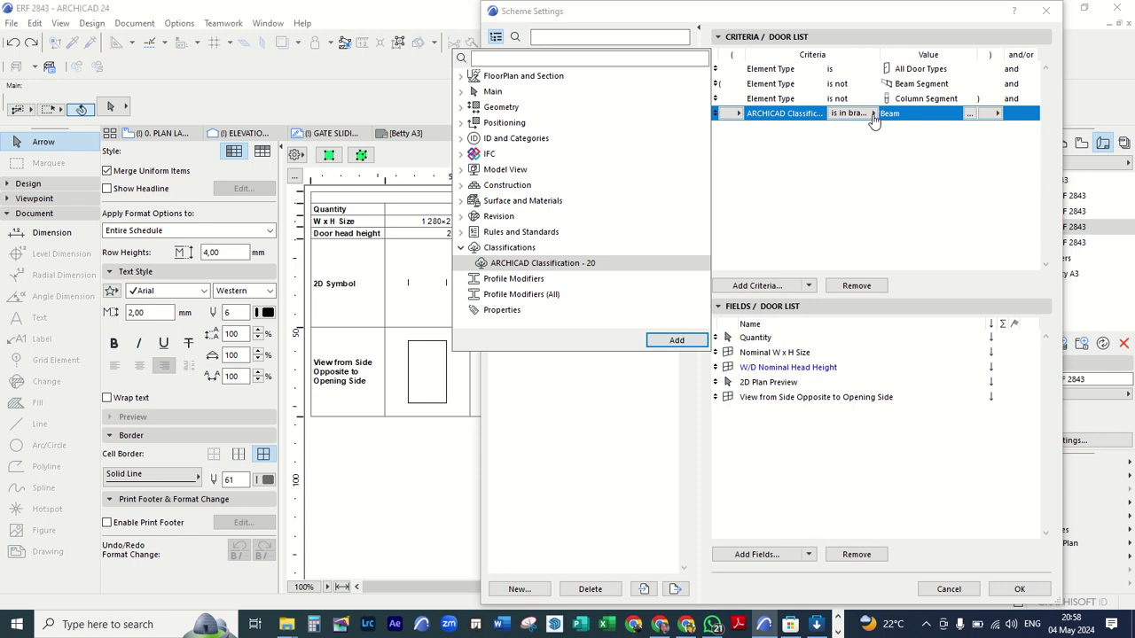
{"action": "left_click", "coordinate": [874, 121]}
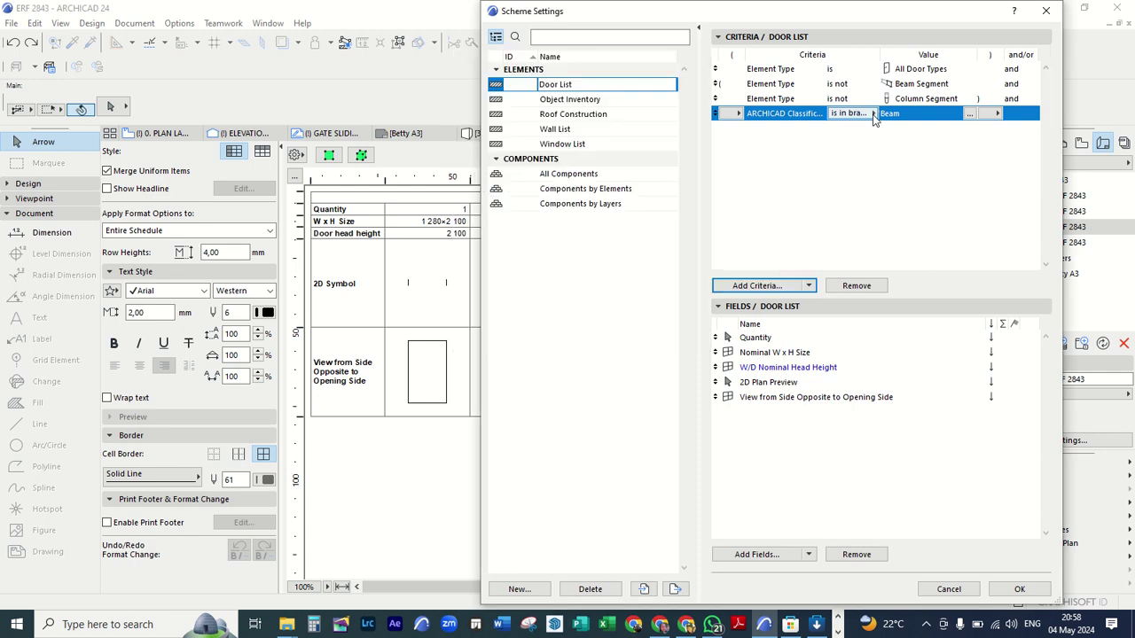
{"action": "left_click", "coordinate": [873, 115]}
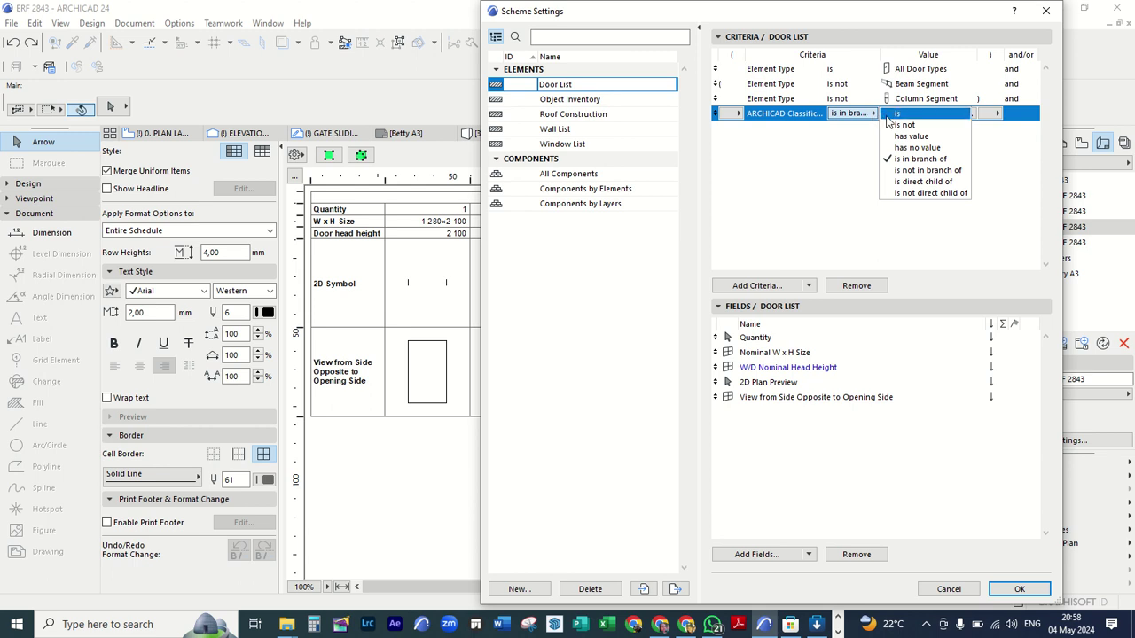
{"action": "left_click", "coordinate": [897, 120]}
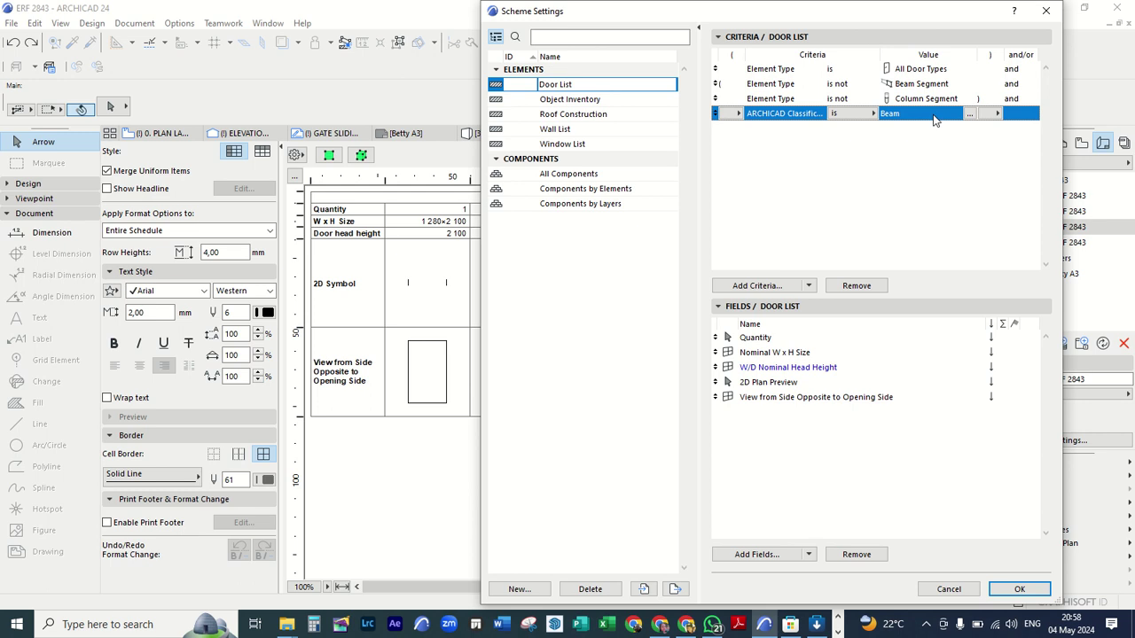
{"action": "left_click", "coordinate": [969, 114]}
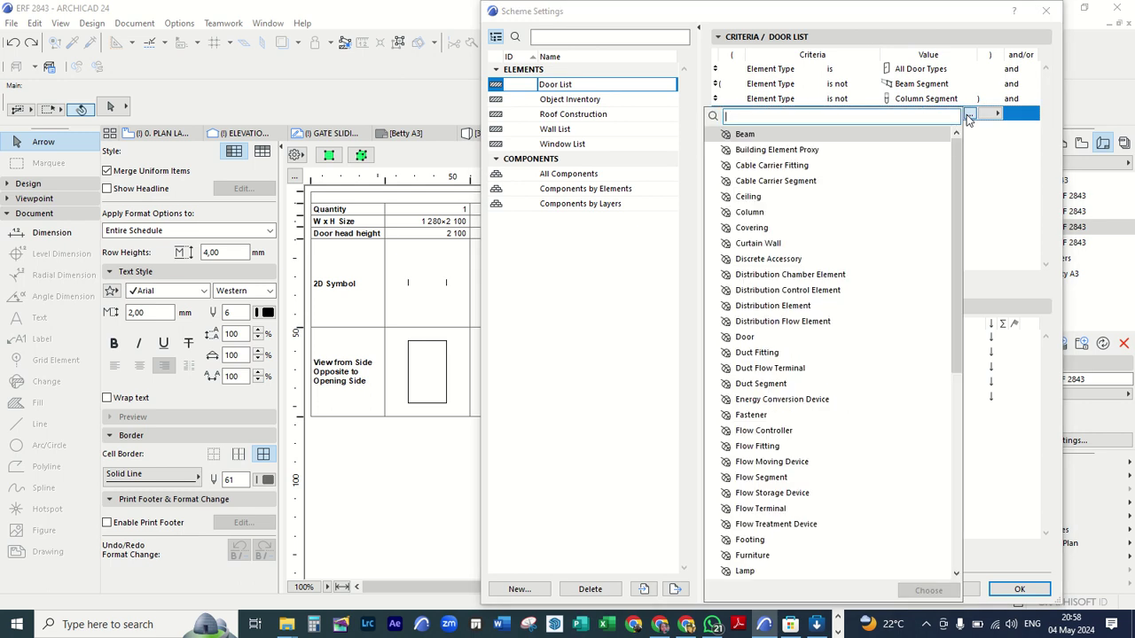
{"action": "left_click", "coordinate": [754, 339]}
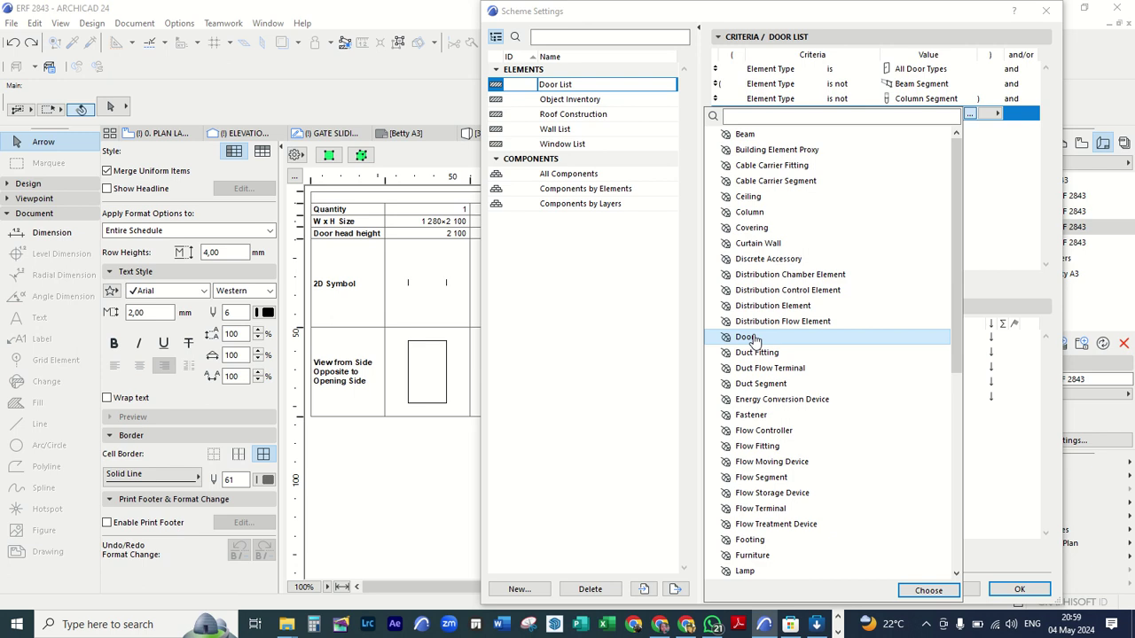
{"action": "left_click", "coordinate": [938, 594]}
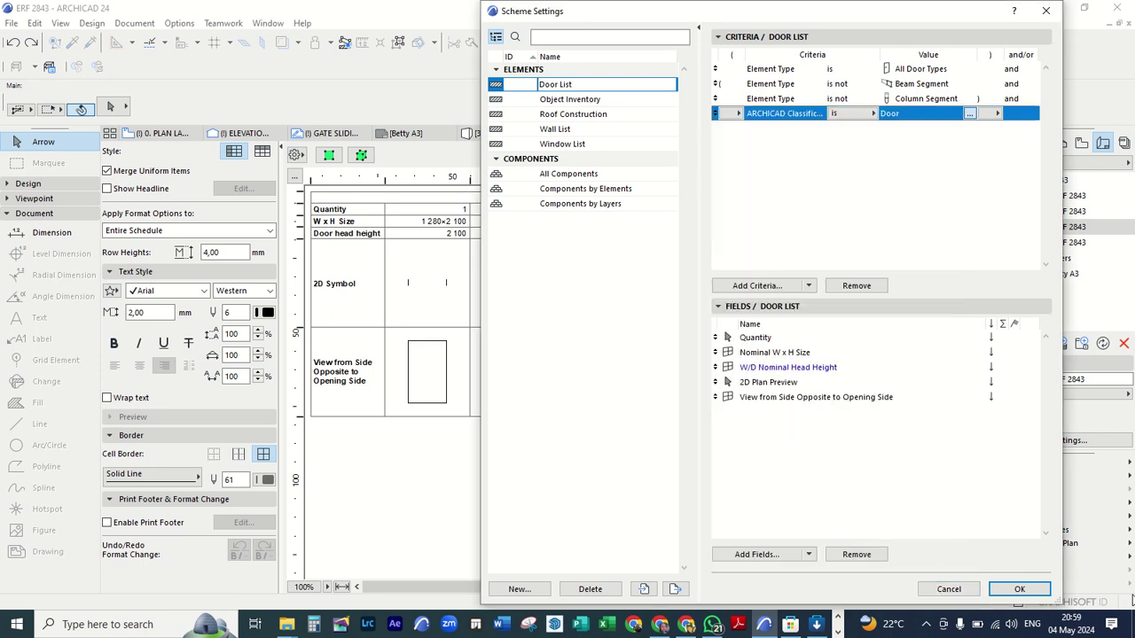
{"action": "left_click", "coordinate": [1020, 589]}
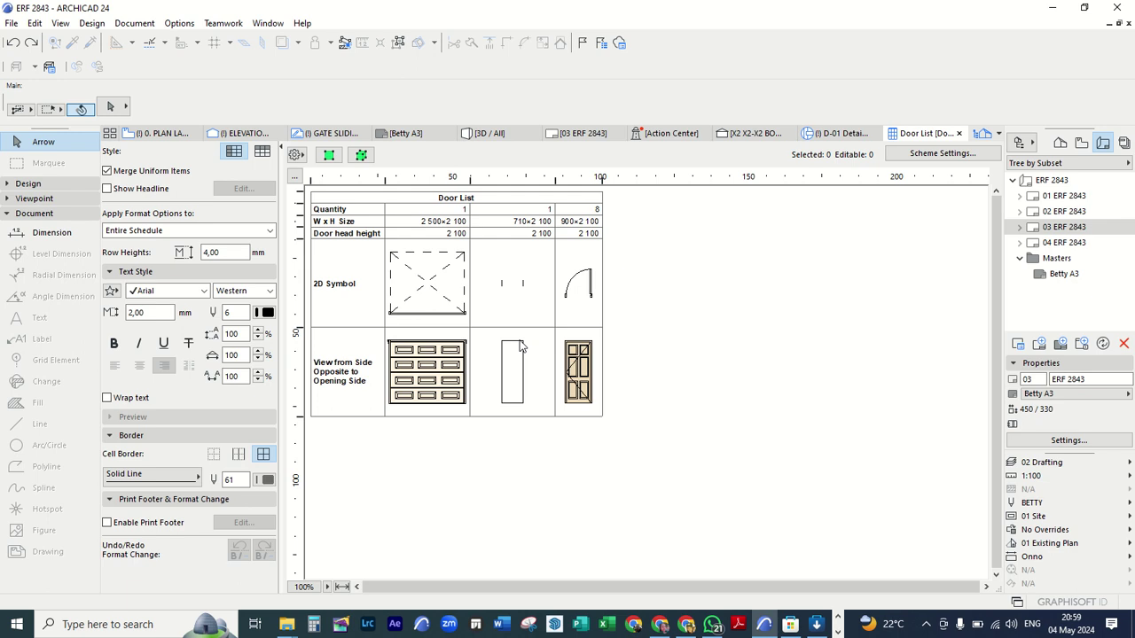
- Select the 710×2100 door column in the refreshed Door List
{"action": "left_click", "coordinate": [520, 346]}
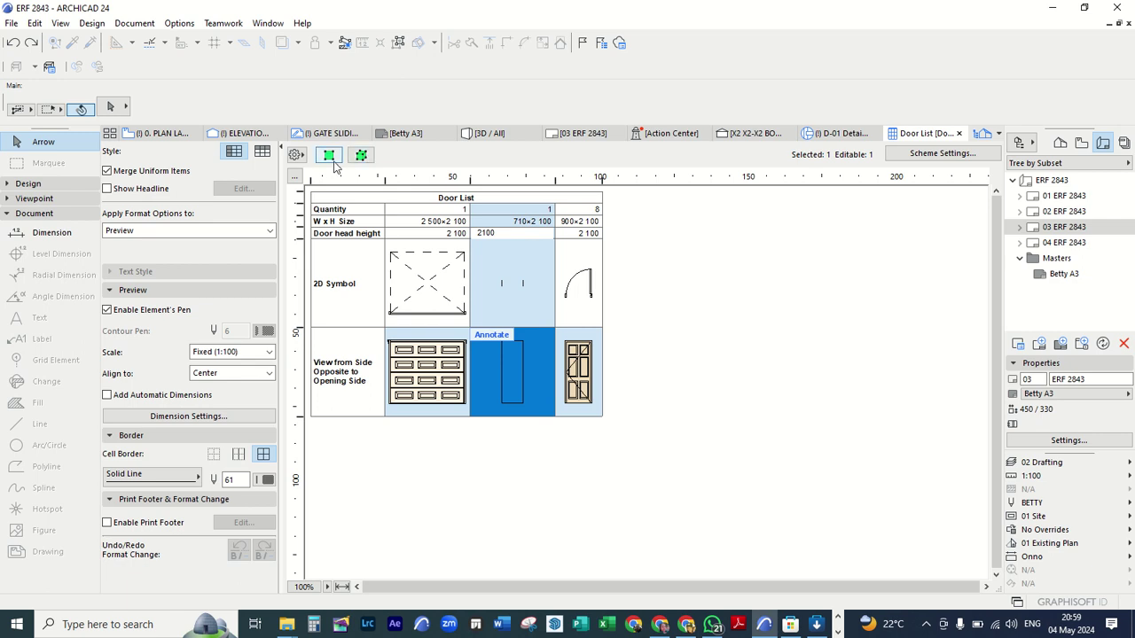
- Show the 710×2100 opening in 3D and open its Door Selection Settings
{"action": "left_click", "coordinate": [356, 152]}
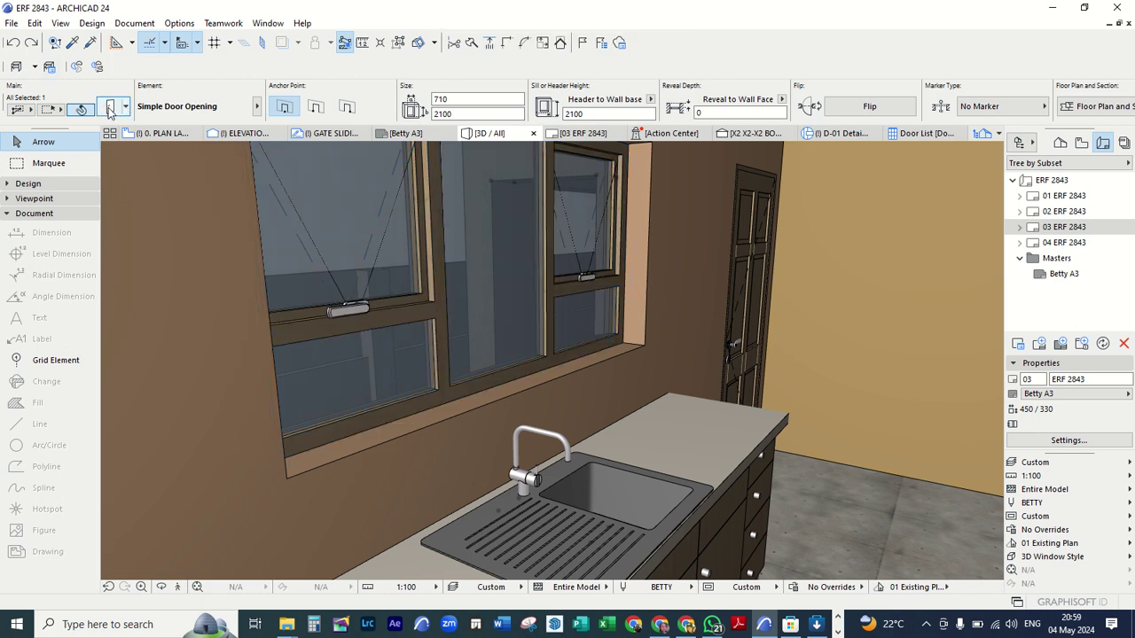
{"action": "left_click", "coordinate": [108, 106]}
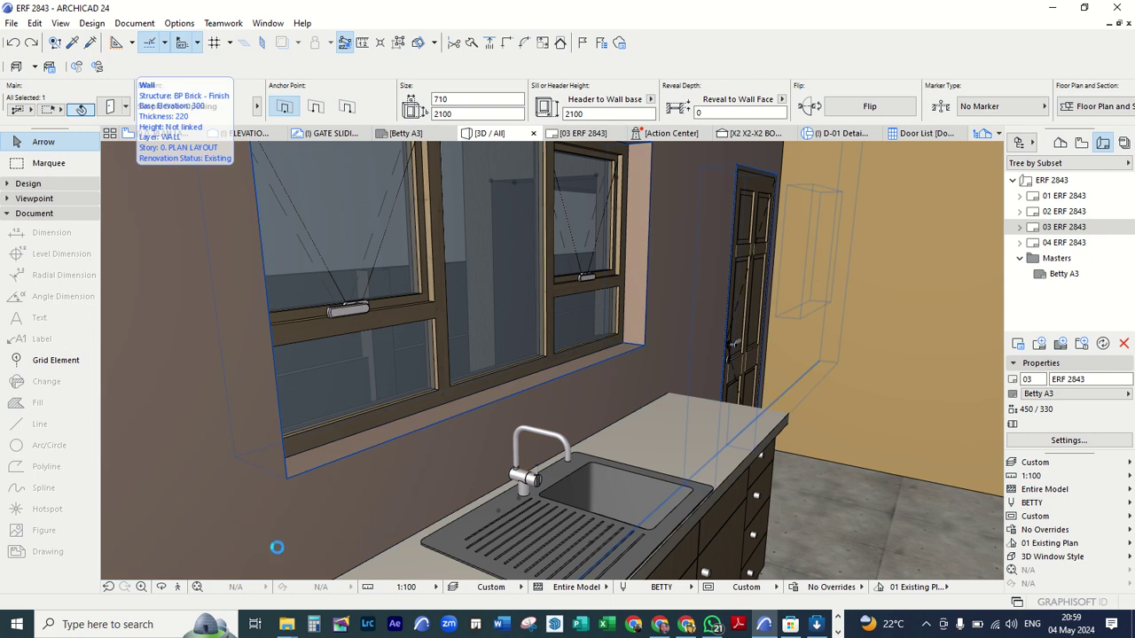
{"action": "key", "text": "ctrl+t"}
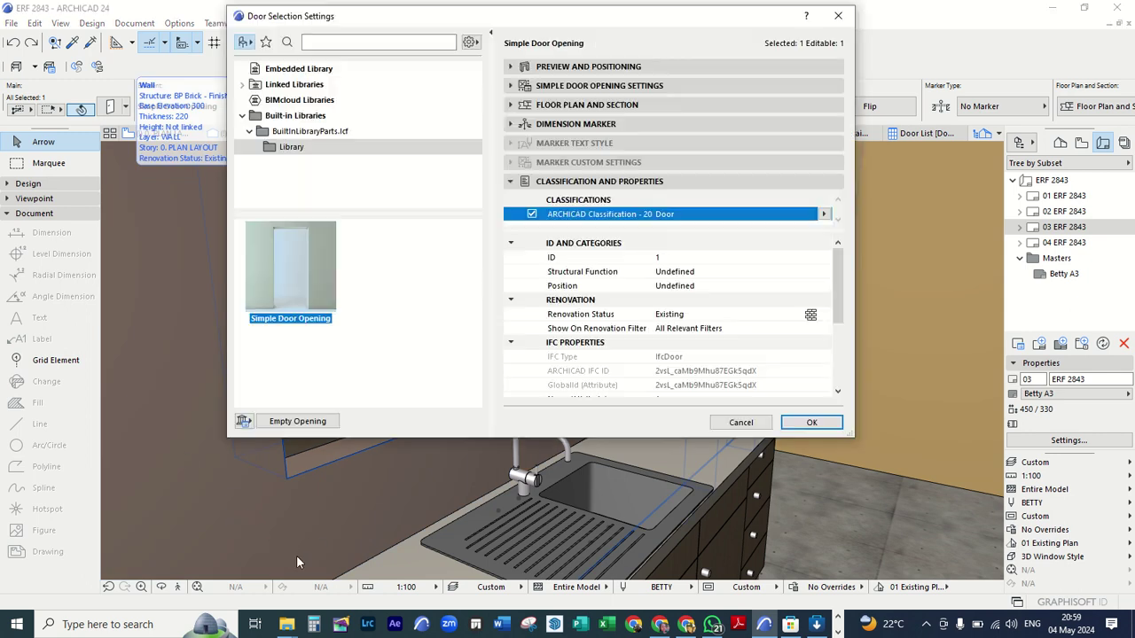
- Change the 710×2100 opening's classification from 20 Door to Unclassified and confirm
{"action": "left_click", "coordinate": [532, 214]}
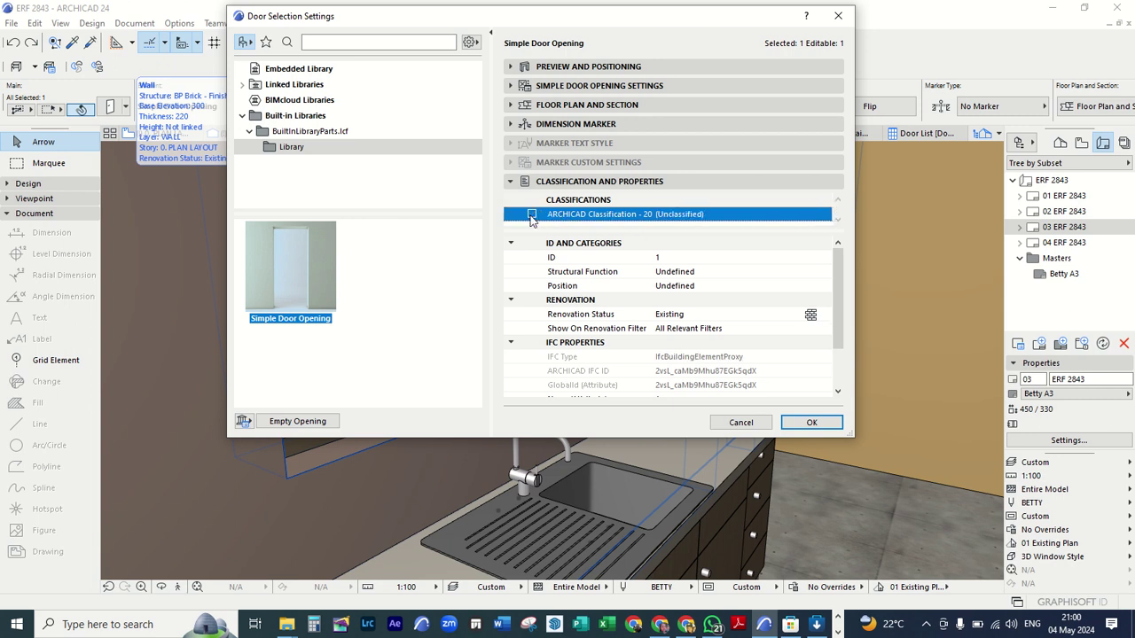
{"action": "left_click", "coordinate": [811, 423]}
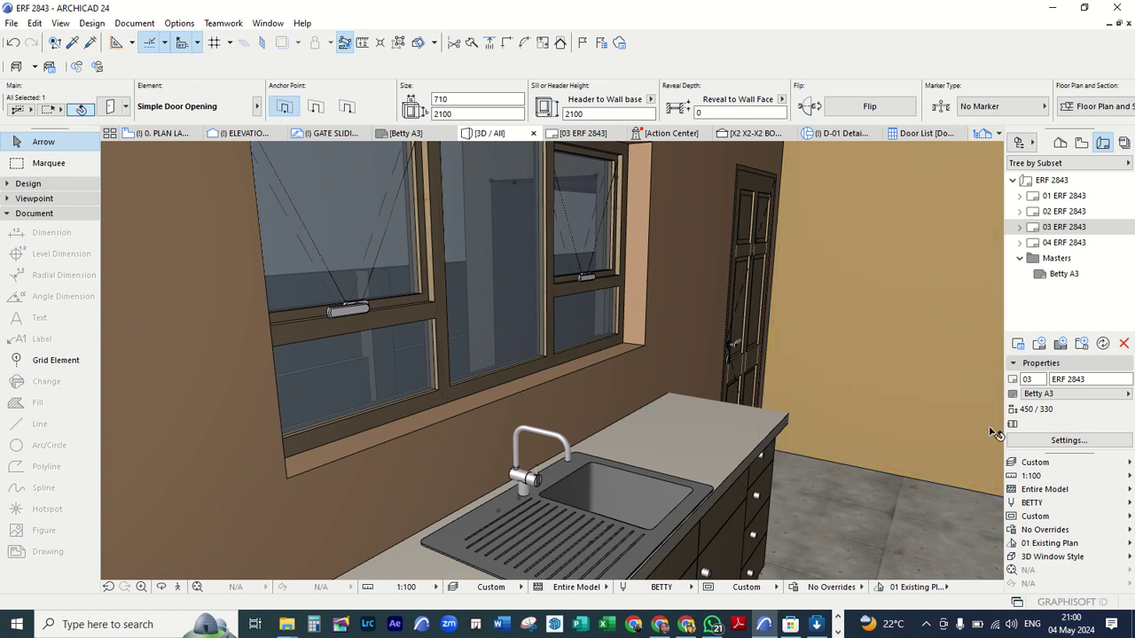
{"action": "left_click", "coordinate": [922, 133]}
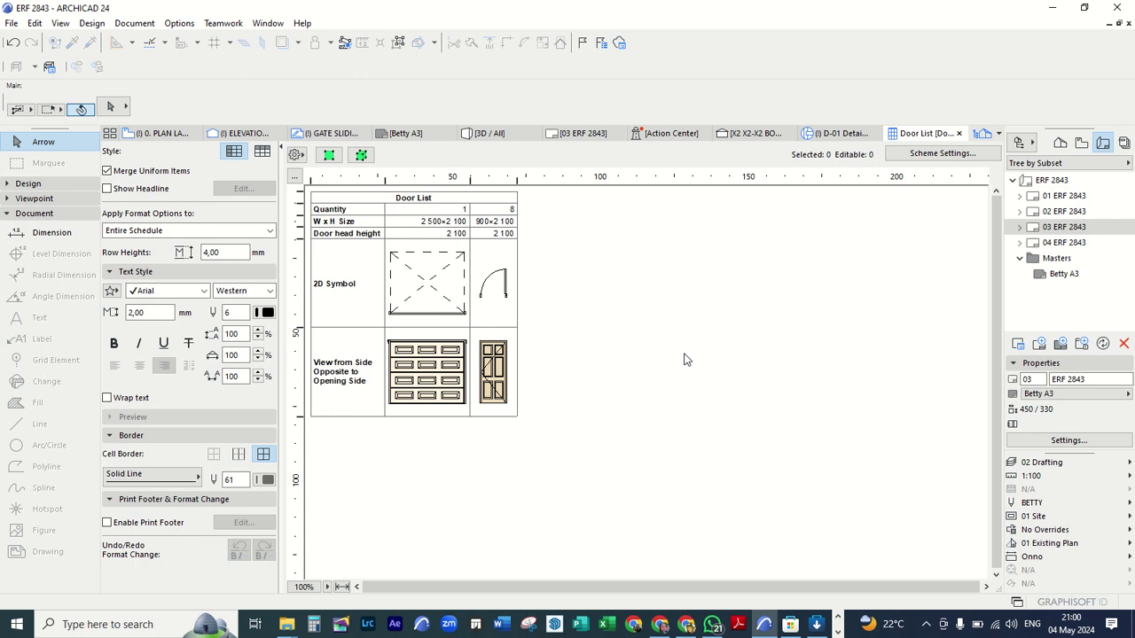
{"action": "key", "text": "F3"}
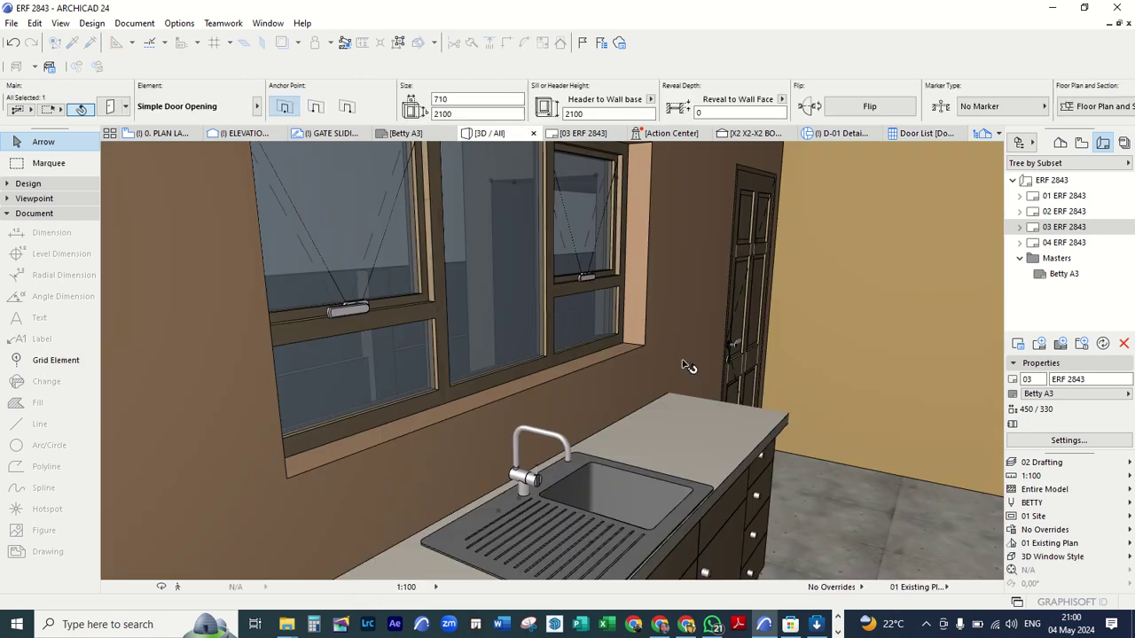
- Orbit the 3D model, then open layout 03 ERF 2843 from the Layout Book
{"action": "scroll", "coordinate": [692, 372], "scroll_direction": "up", "scroll_amount": 5}
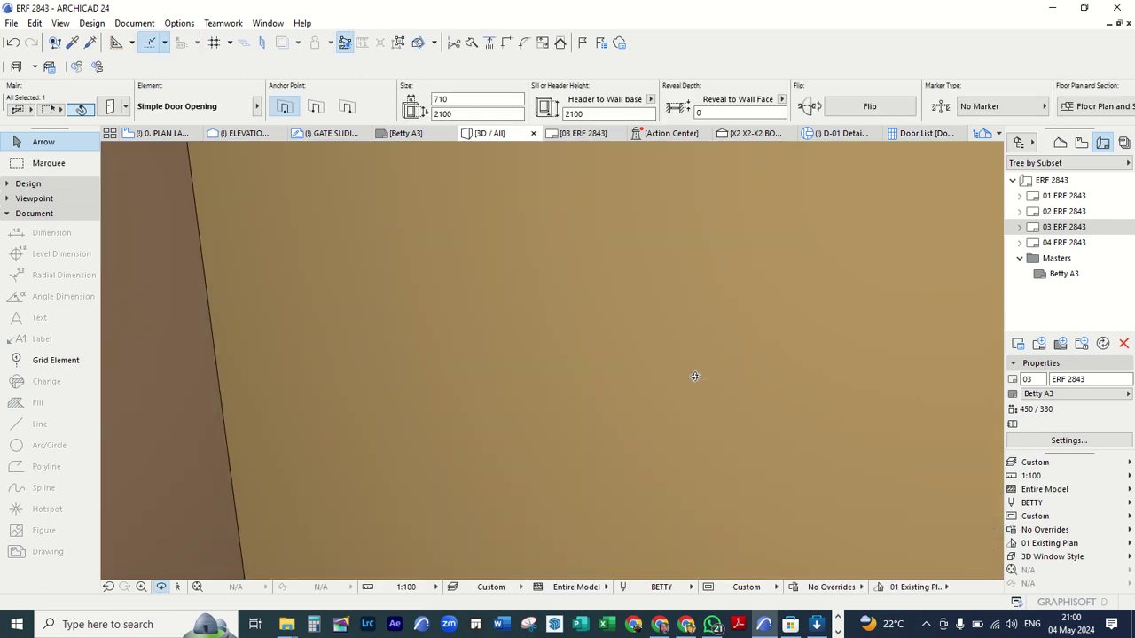
{"action": "scroll", "coordinate": [694, 376], "scroll_direction": "down", "scroll_amount": 10}
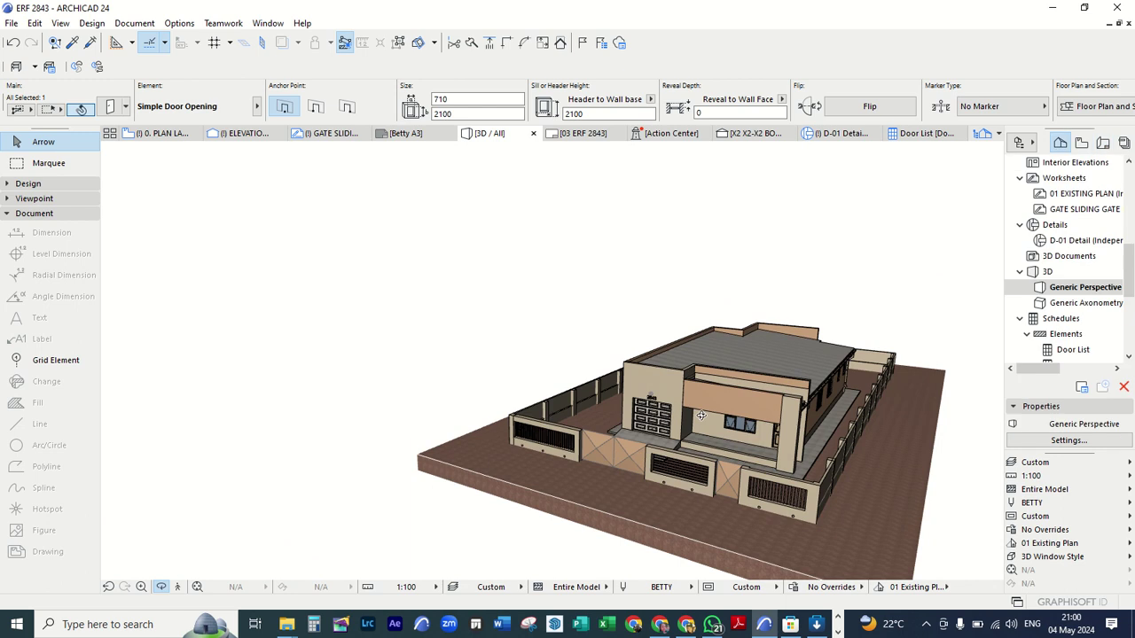
{"action": "middle_click_drag", "start_coordinate": [701, 415], "coordinate": [771, 377], "text": "shift"}
{"action": "scroll", "coordinate": [769, 378], "scroll_direction": "up", "scroll_amount": 3}
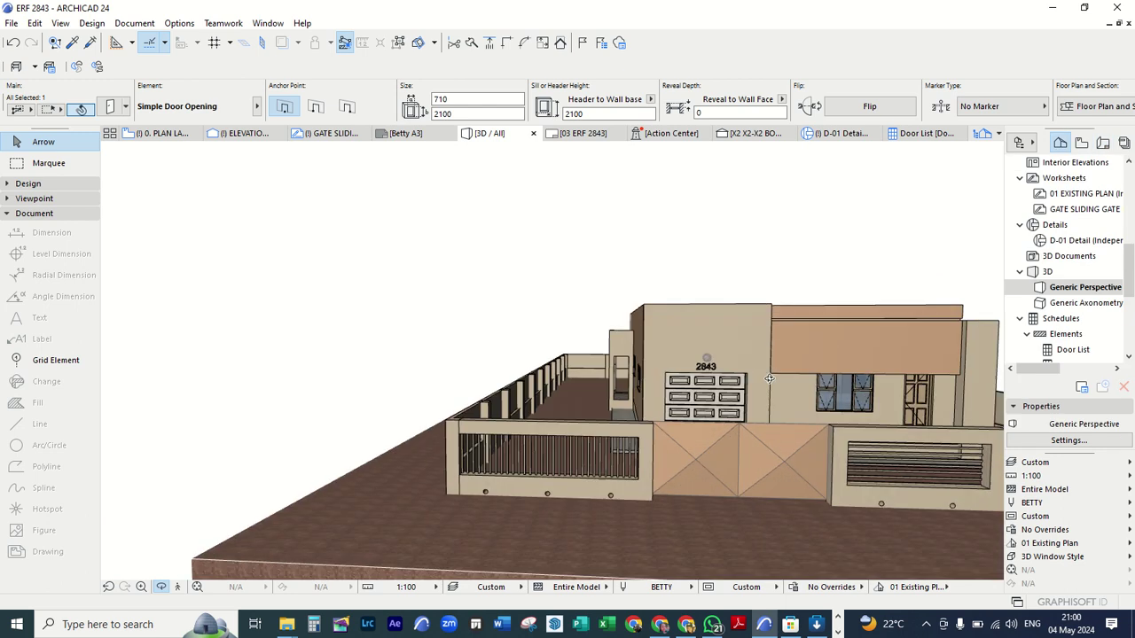
{"action": "scroll", "coordinate": [770, 379], "scroll_direction": "up", "scroll_amount": 4}
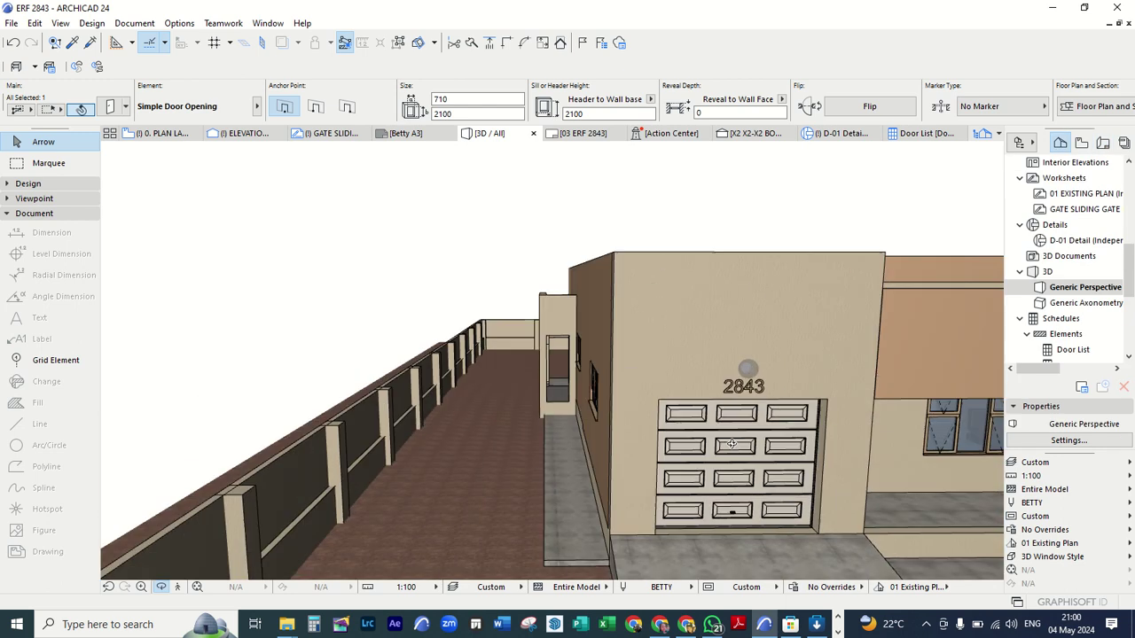
{"action": "scroll", "coordinate": [732, 444], "scroll_direction": "down", "scroll_amount": 5}
{"action": "middle_click_drag", "start_coordinate": [732, 444], "coordinate": [664, 336], "text": "shift"}
{"action": "scroll", "coordinate": [664, 336], "scroll_direction": "up", "scroll_amount": 3}
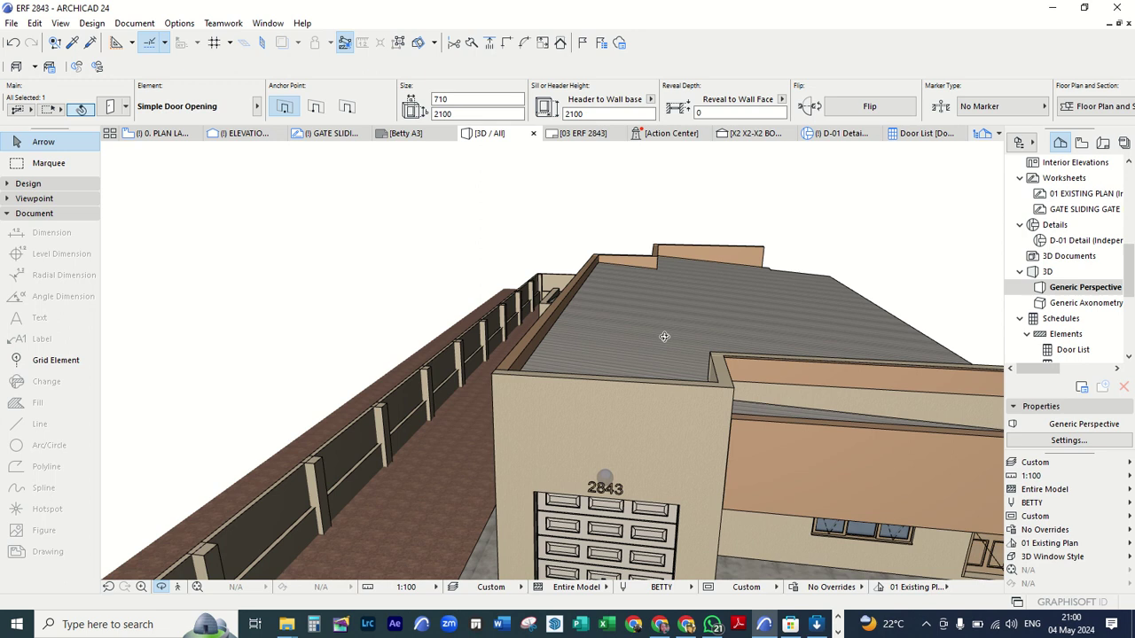
{"action": "scroll", "coordinate": [664, 336], "scroll_direction": "down", "scroll_amount": 1}
{"action": "left_click", "coordinate": [1101, 142]}
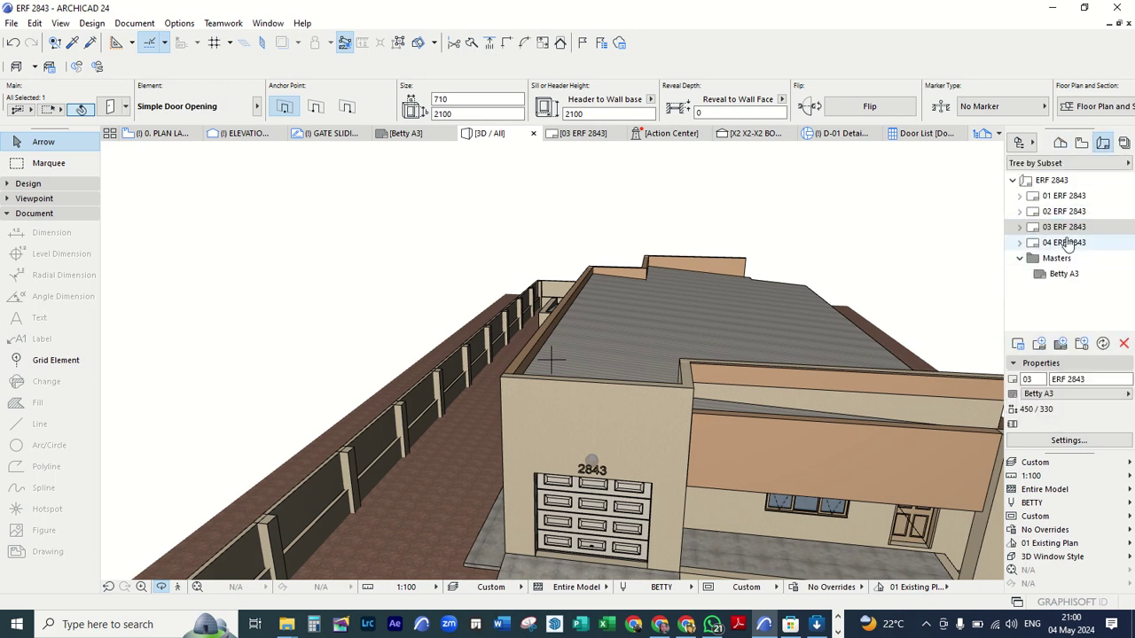
{"action": "double_click", "coordinate": [1066, 229]}
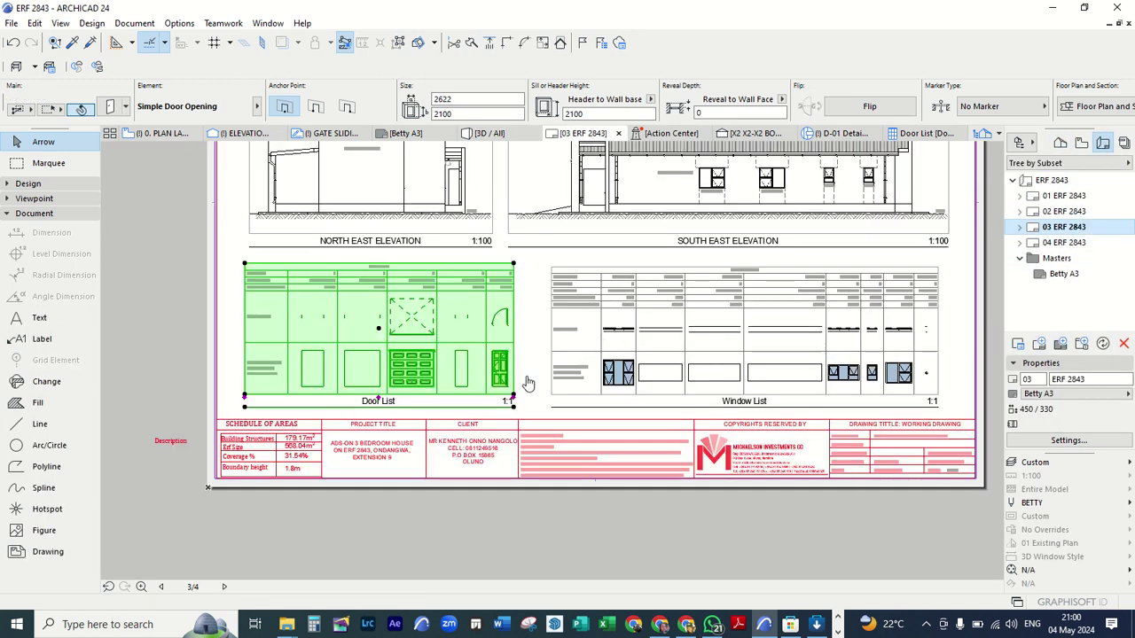
- Update the modified Door List drawing on layout 03 ERF 2843, then deselect it
{"action": "left_click", "coordinate": [411, 353]}
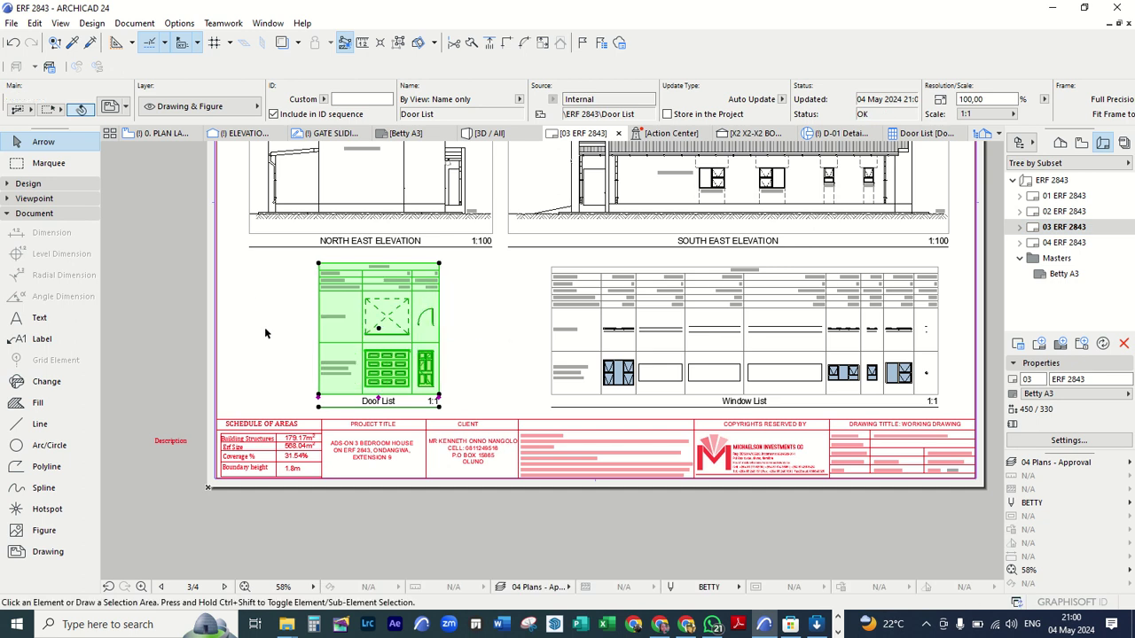
{"action": "left_click", "coordinate": [264, 333]}
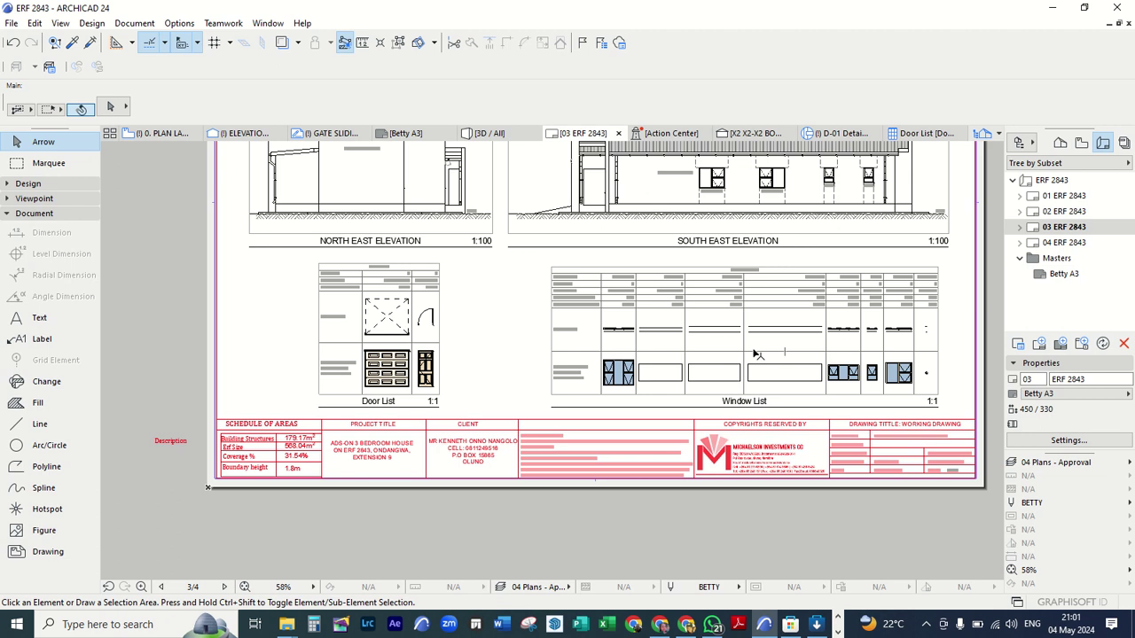
- Open the Window List drawing's source schedule and its Scheme Settings
{"action": "left_click", "coordinate": [754, 353]}
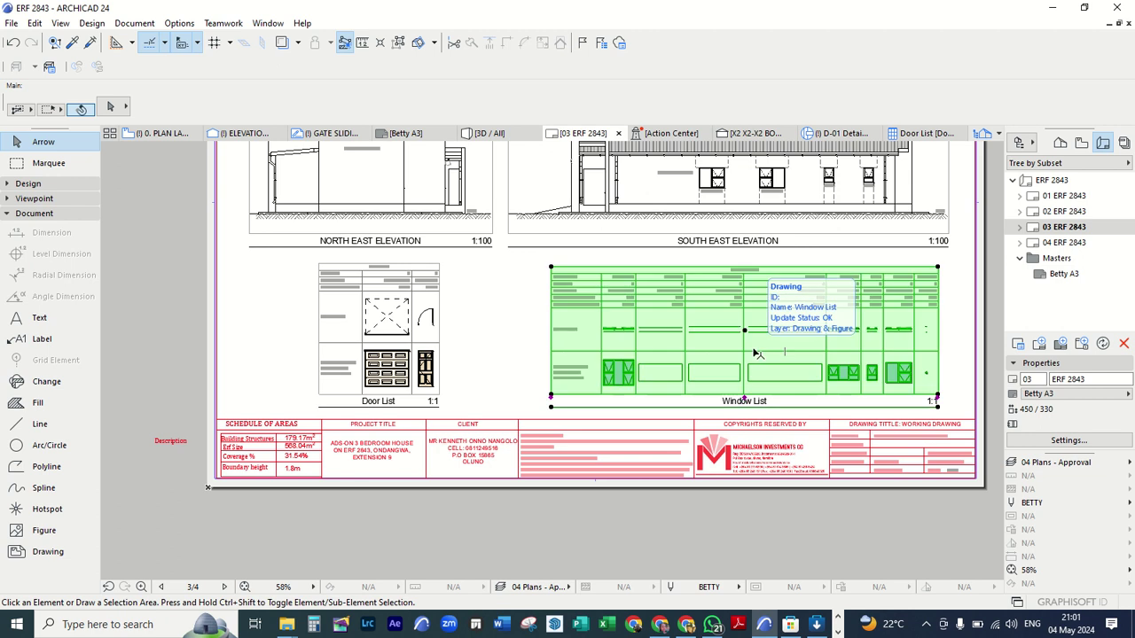
{"action": "right_click", "coordinate": [755, 355]}
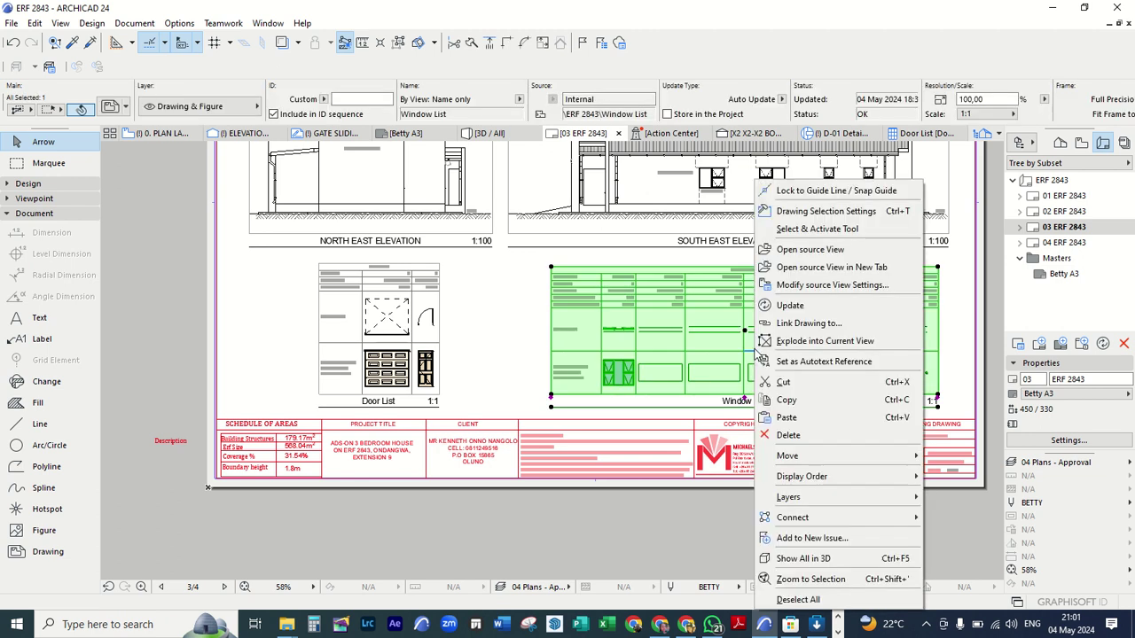
{"action": "left_click", "coordinate": [809, 250]}
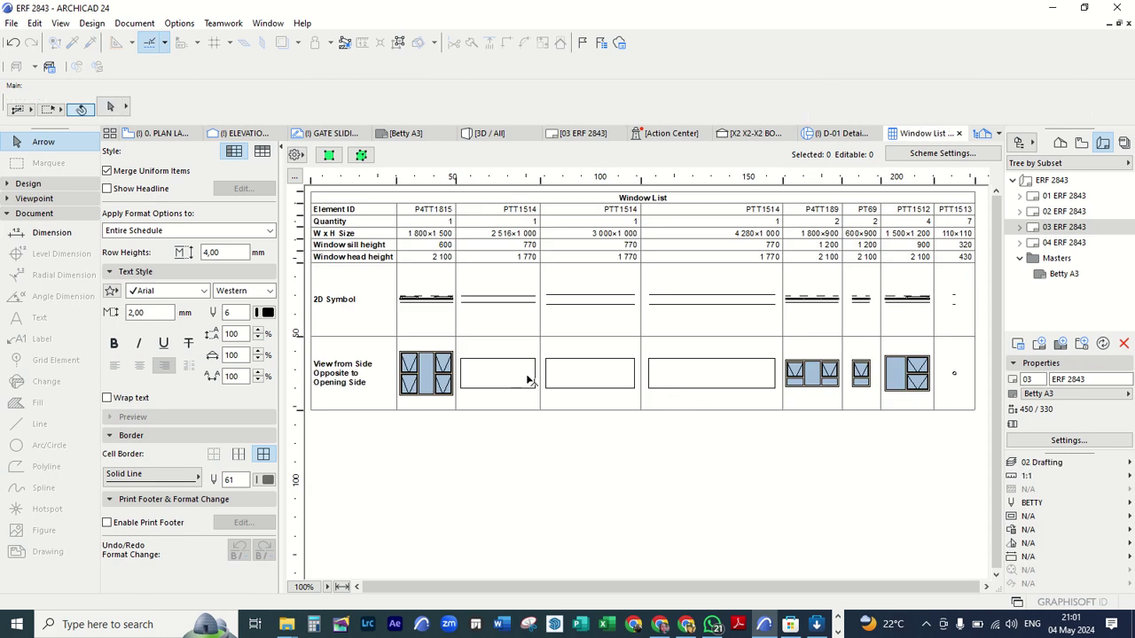
{"action": "left_click", "coordinate": [943, 156]}
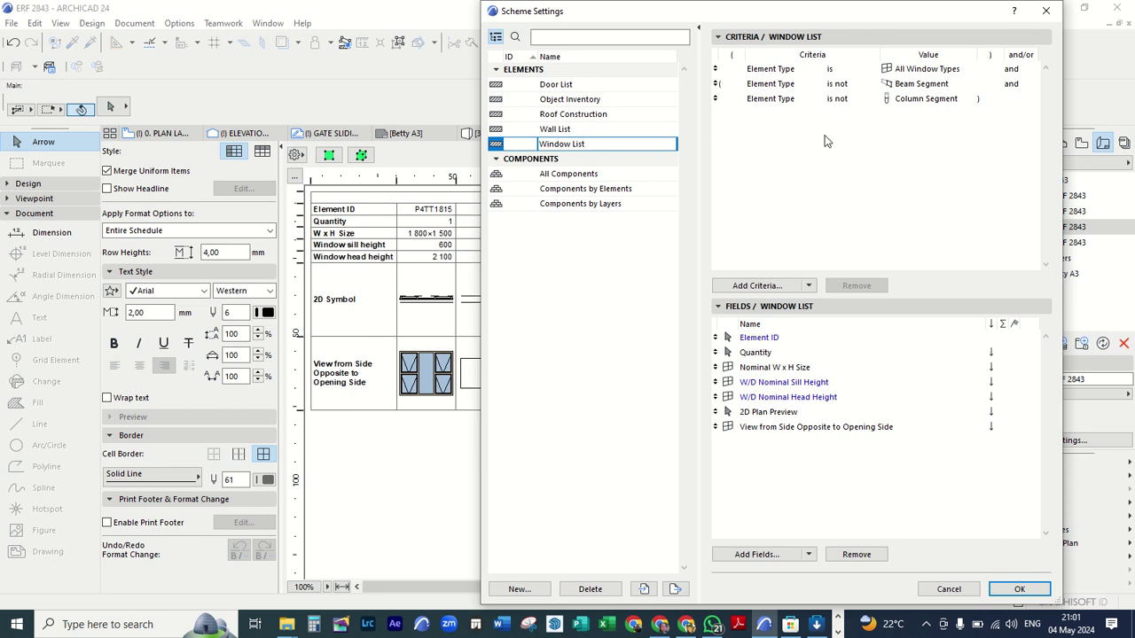
- Add an ARCHICAD Classification criterion to the Window List with the operator 'is'
{"action": "left_click", "coordinate": [759, 286]}
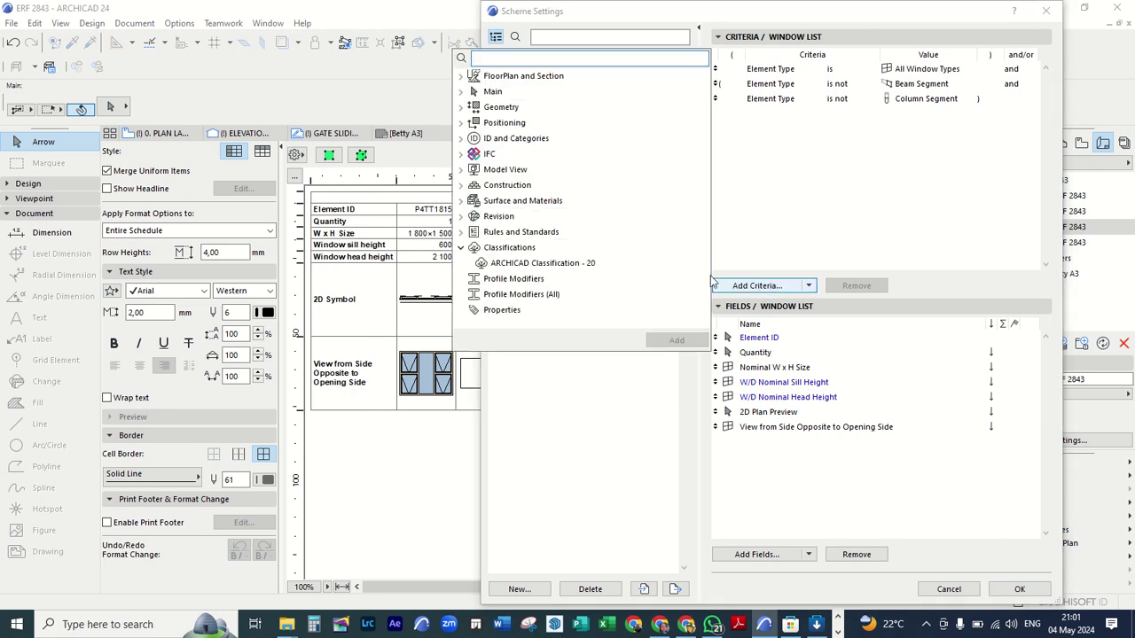
{"action": "left_click", "coordinate": [503, 266]}
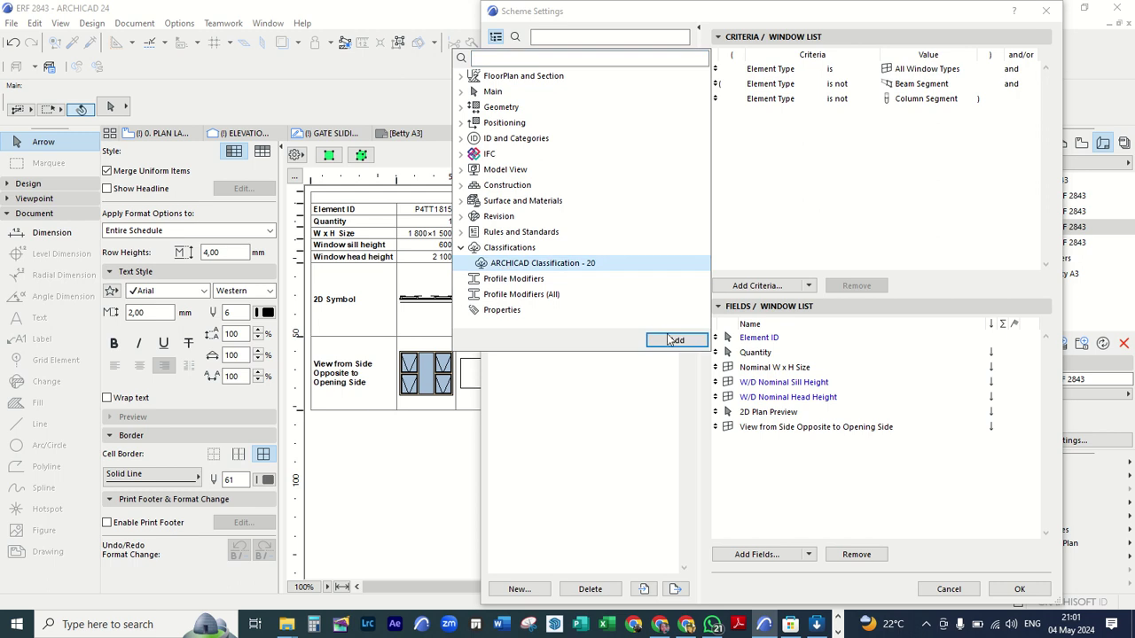
{"action": "left_click", "coordinate": [671, 342]}
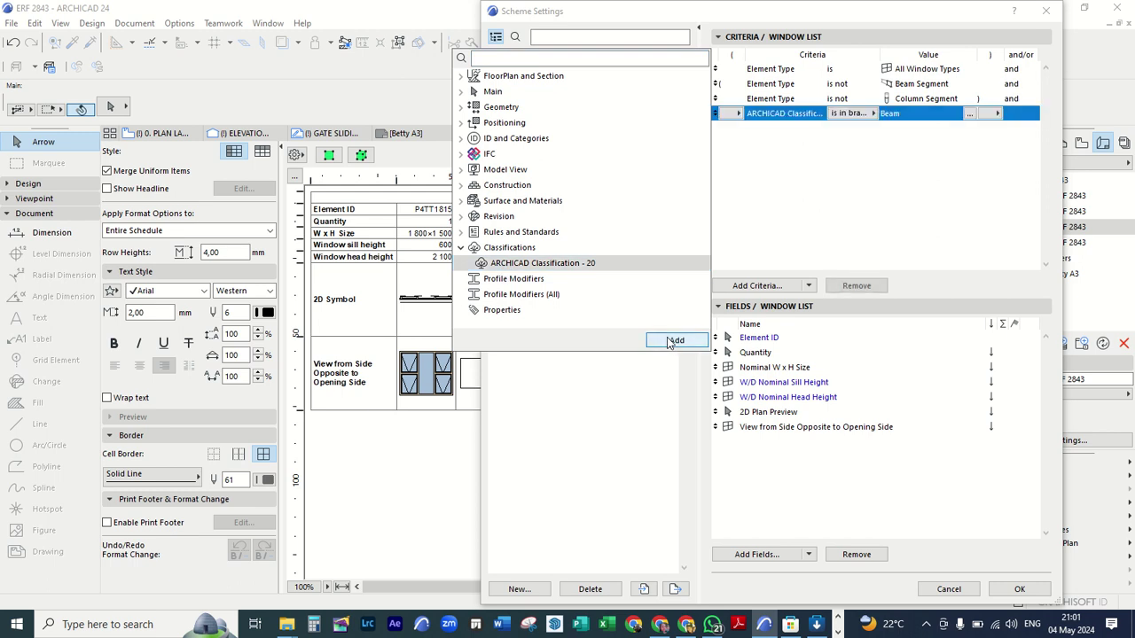
{"action": "left_click", "coordinate": [873, 118]}
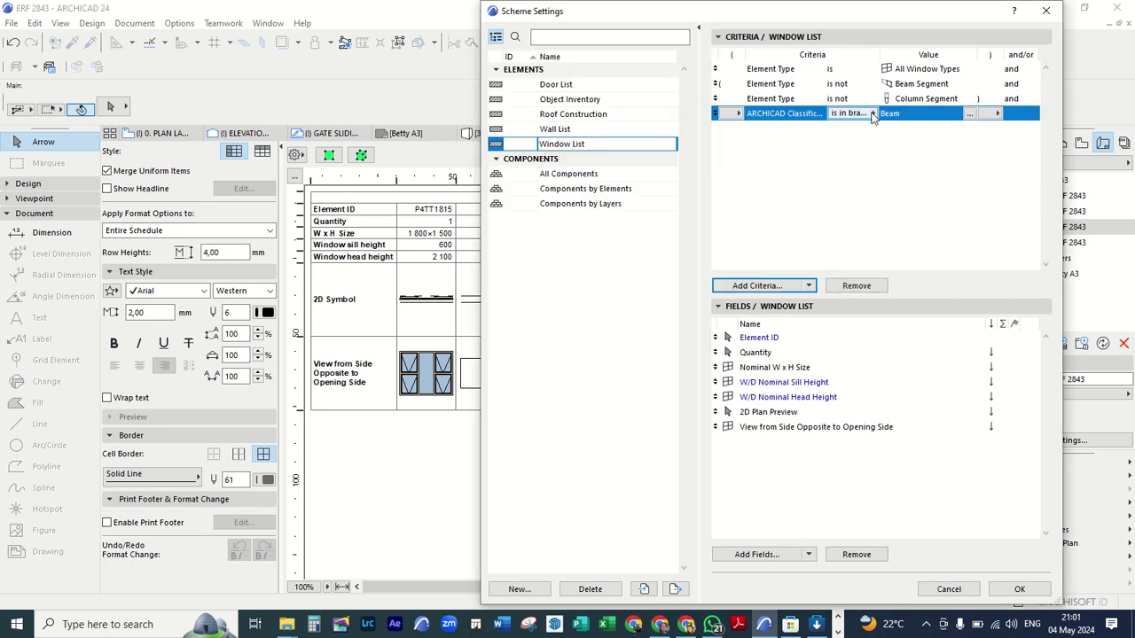
{"action": "left_click", "coordinate": [875, 118]}
{"action": "left_click", "coordinate": [891, 124]}
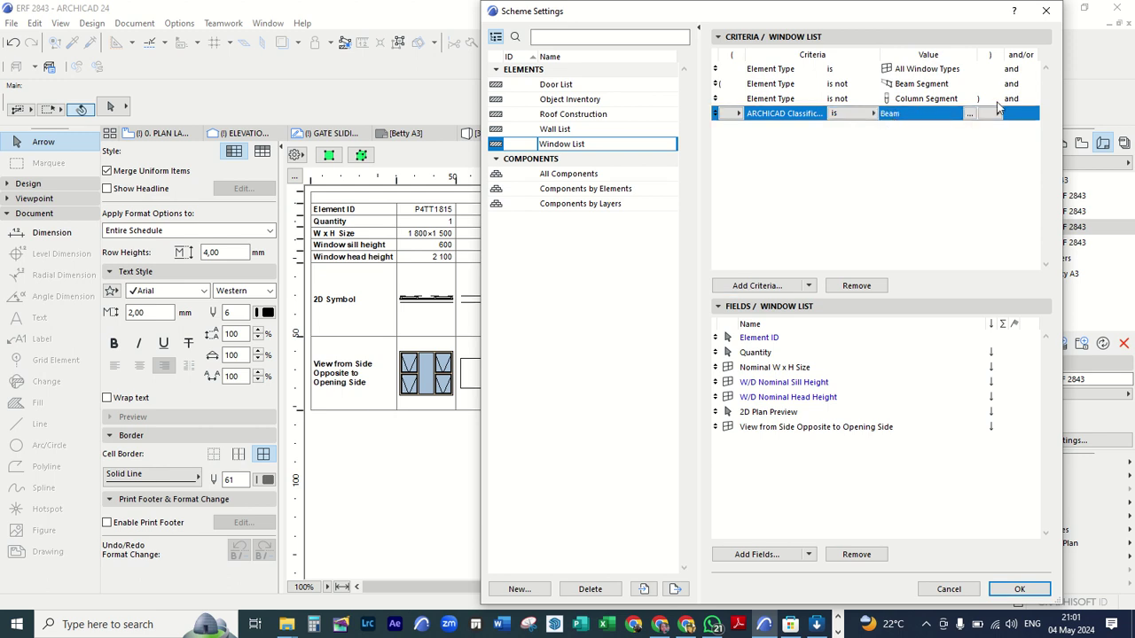
{"action": "left_click", "coordinate": [998, 114]}
{"action": "left_click", "coordinate": [962, 124]}
- Set the criterion value to Window and apply the scheme
{"action": "left_click", "coordinate": [970, 115]}
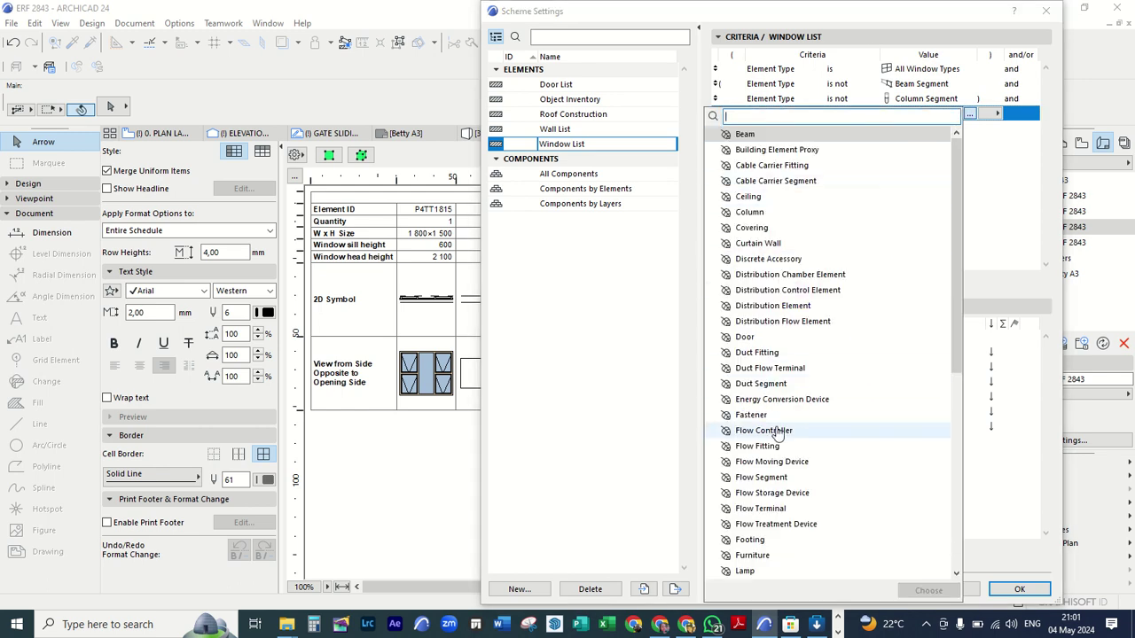
{"action": "scroll", "coordinate": [773, 301], "scroll_direction": "down", "scroll_amount": 6}
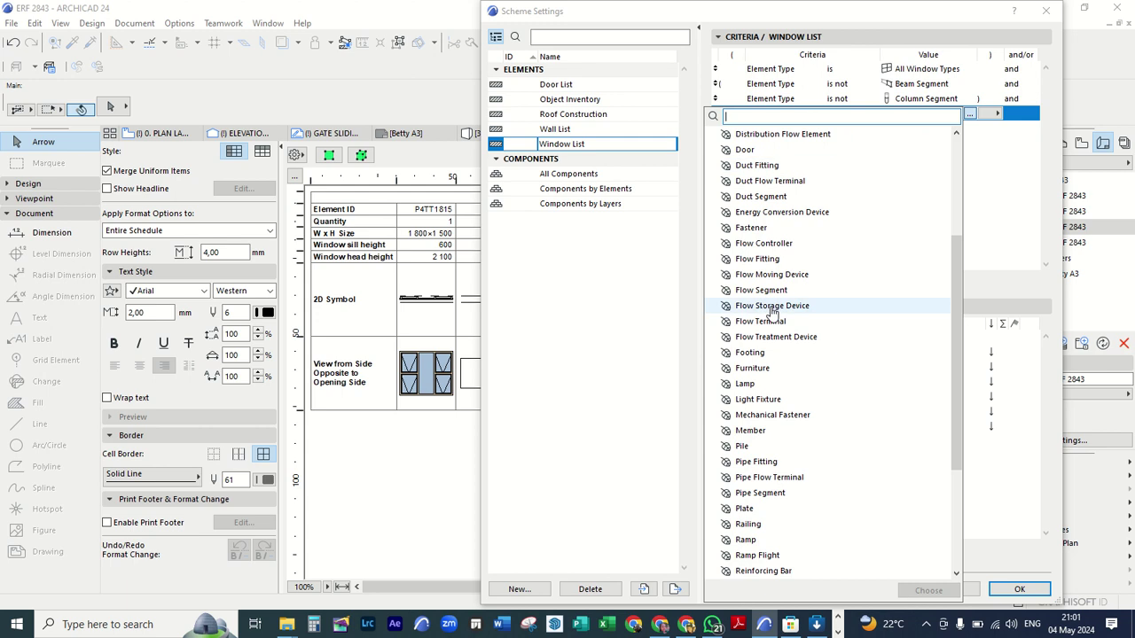
{"action": "type", "text": "w"}
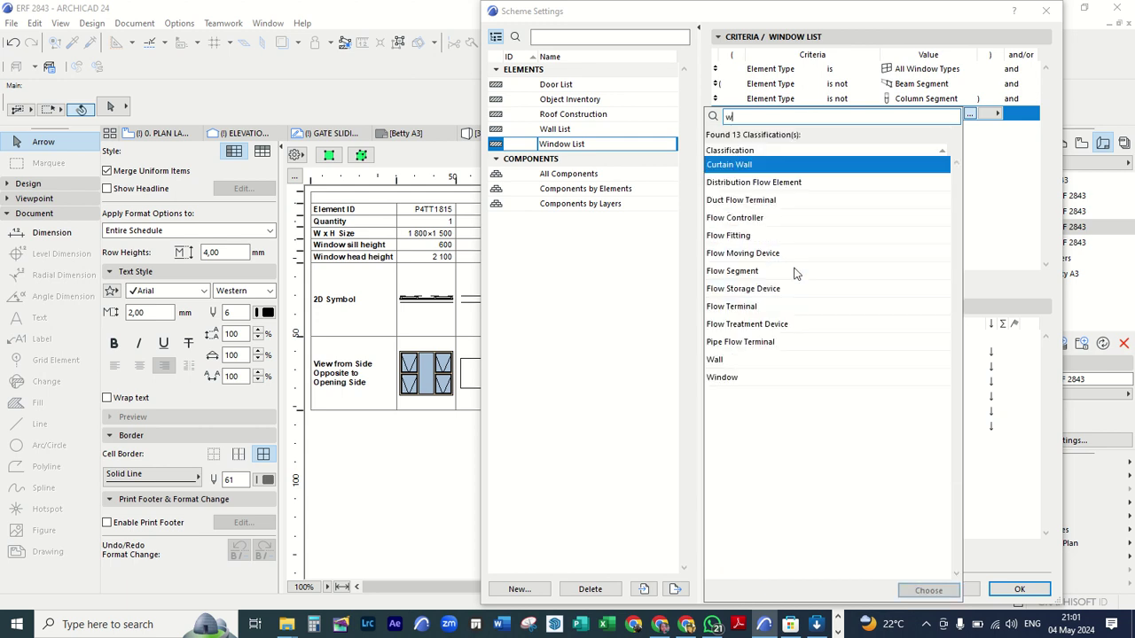
{"action": "type", "text": "i"}
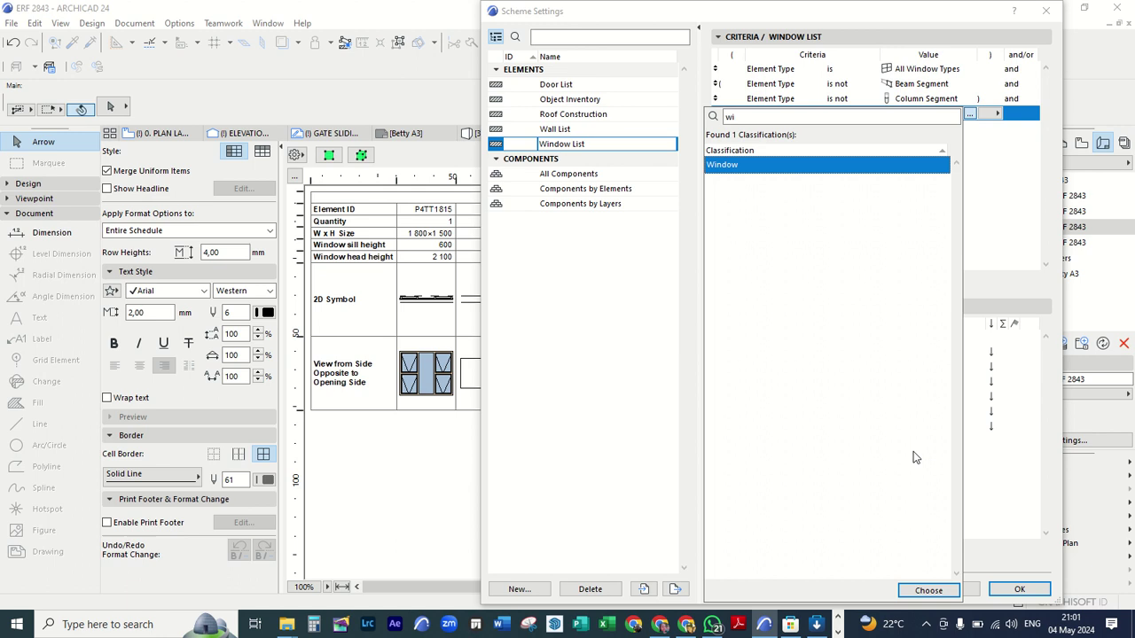
{"action": "left_click", "coordinate": [926, 590]}
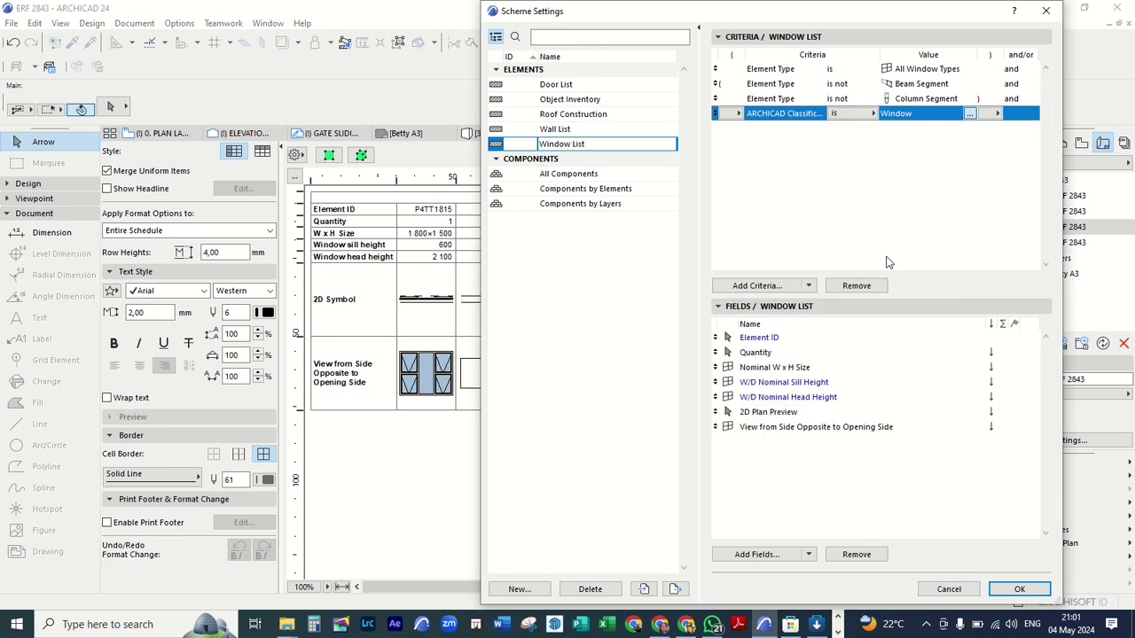
{"action": "left_click", "coordinate": [1017, 590]}
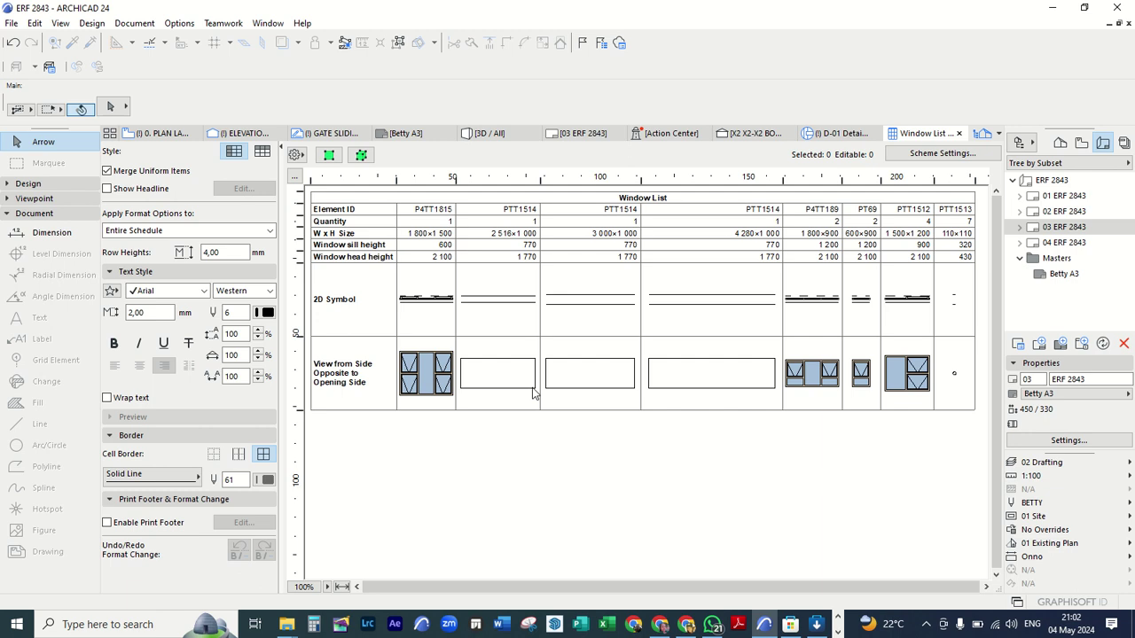
- Make the empty second PTT1514 window opening Unclassified, then open layout 03 ERF 2843
{"action": "left_click", "coordinate": [532, 390]}
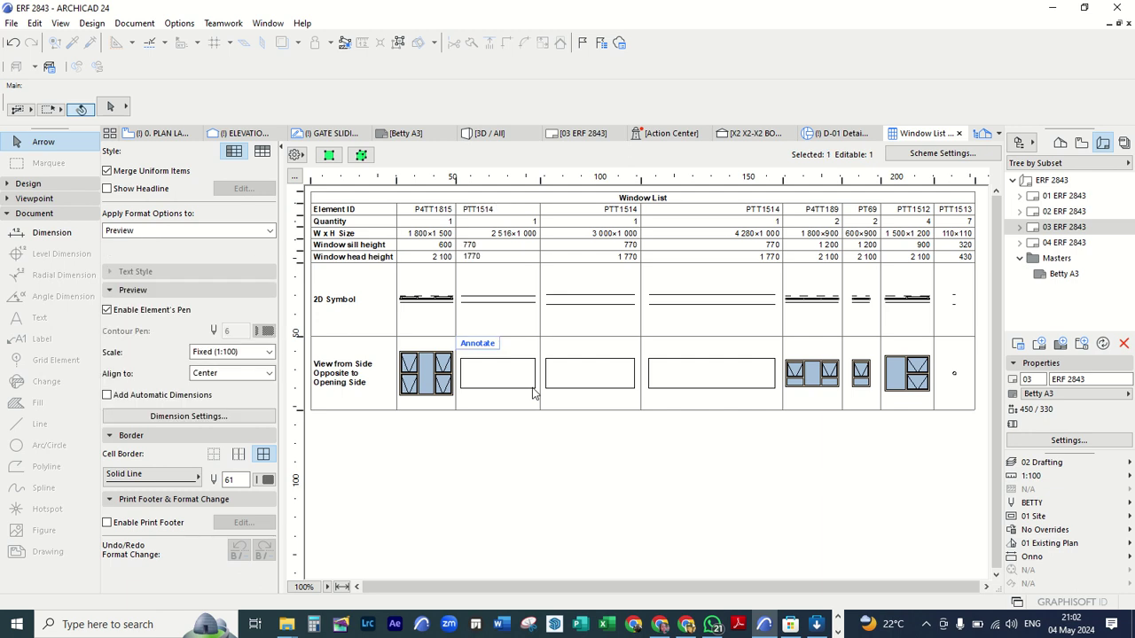
{"action": "left_click", "coordinate": [360, 157]}
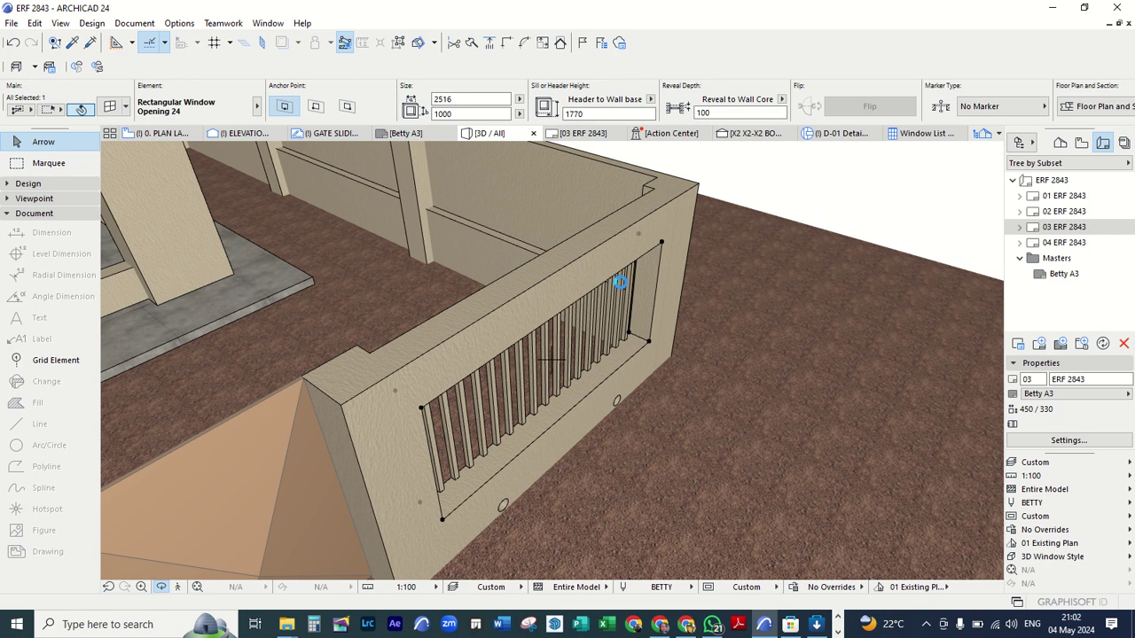
{"action": "double_click", "coordinate": [620, 282]}
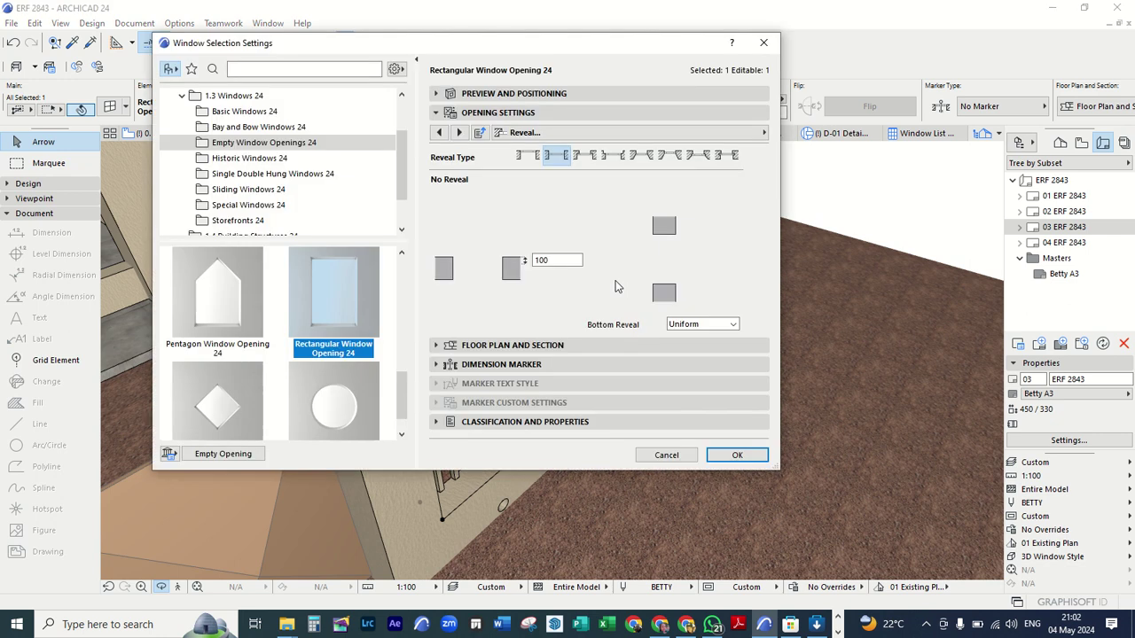
{"action": "left_click", "coordinate": [435, 422]}
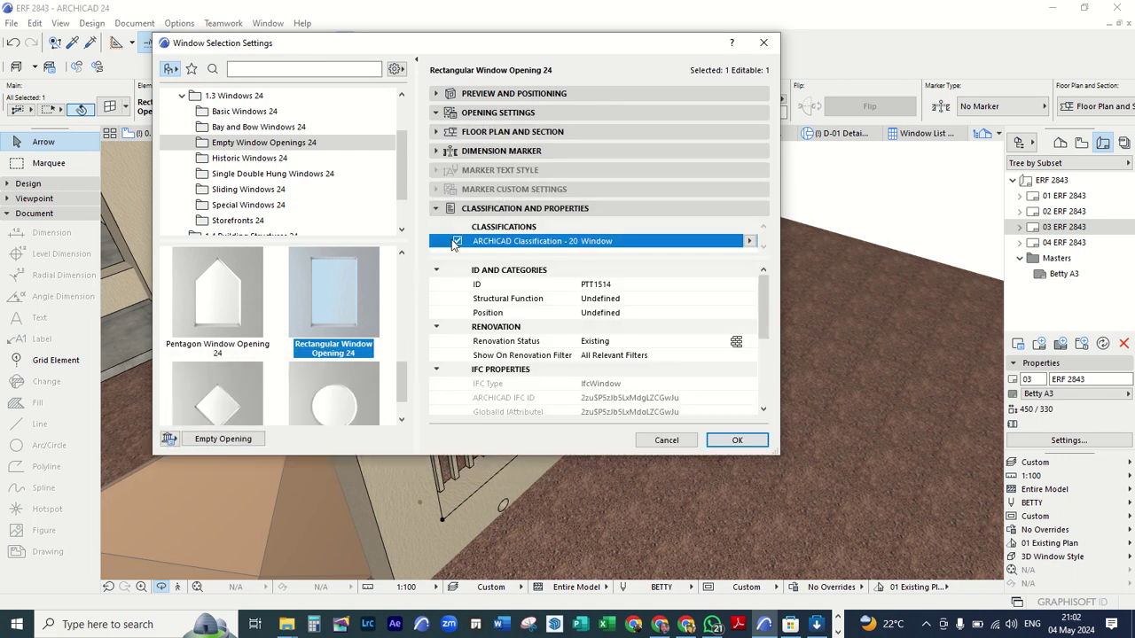
{"action": "left_click", "coordinate": [457, 242]}
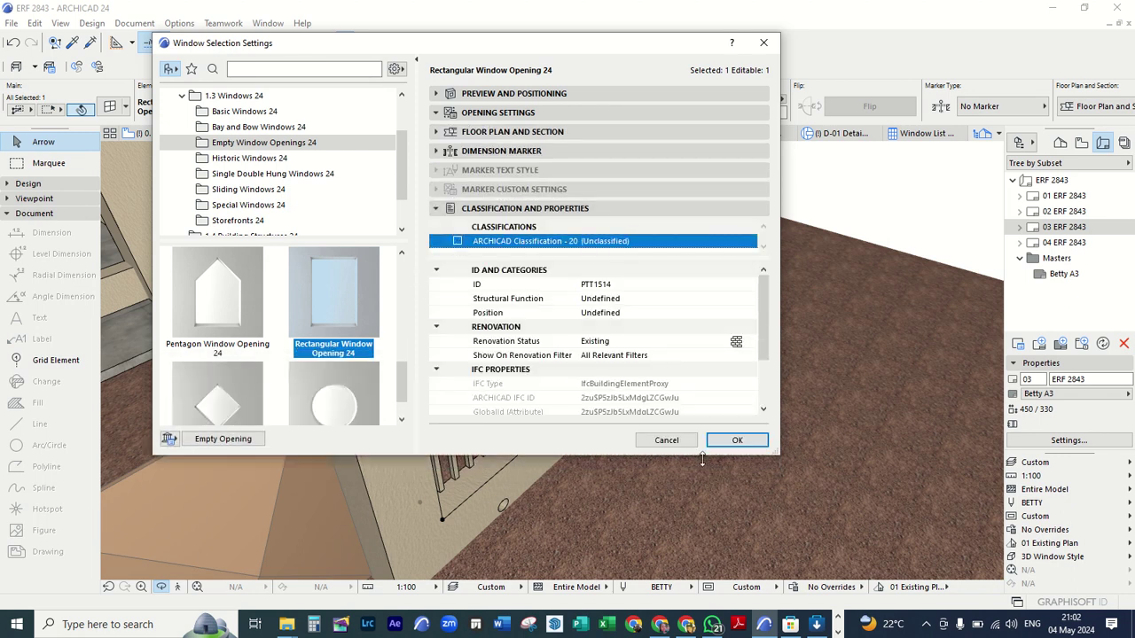
{"action": "left_click", "coordinate": [735, 441]}
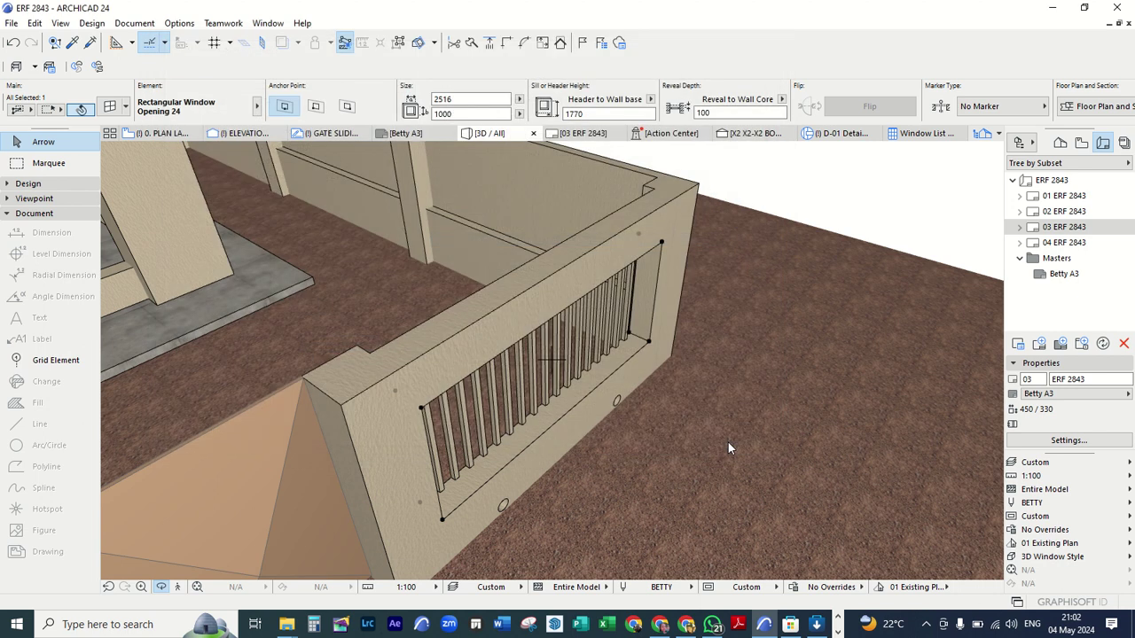
{"action": "double_click", "coordinate": [1081, 231]}
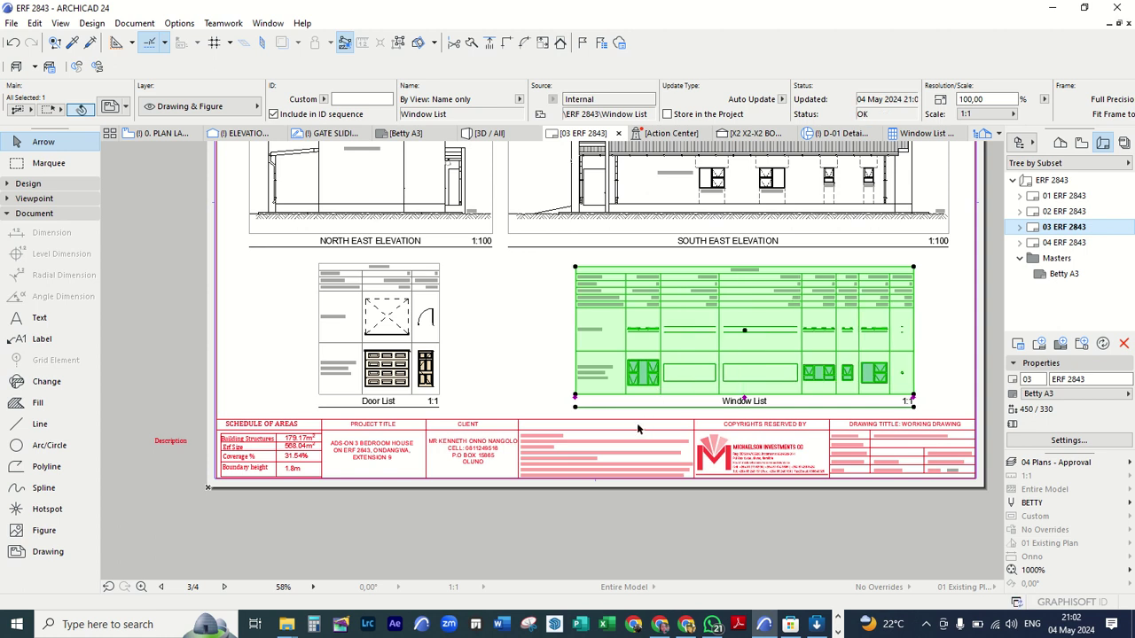
- Open the Window List schedule from the Window List drawing's source view
{"action": "left_click", "coordinate": [758, 374]}
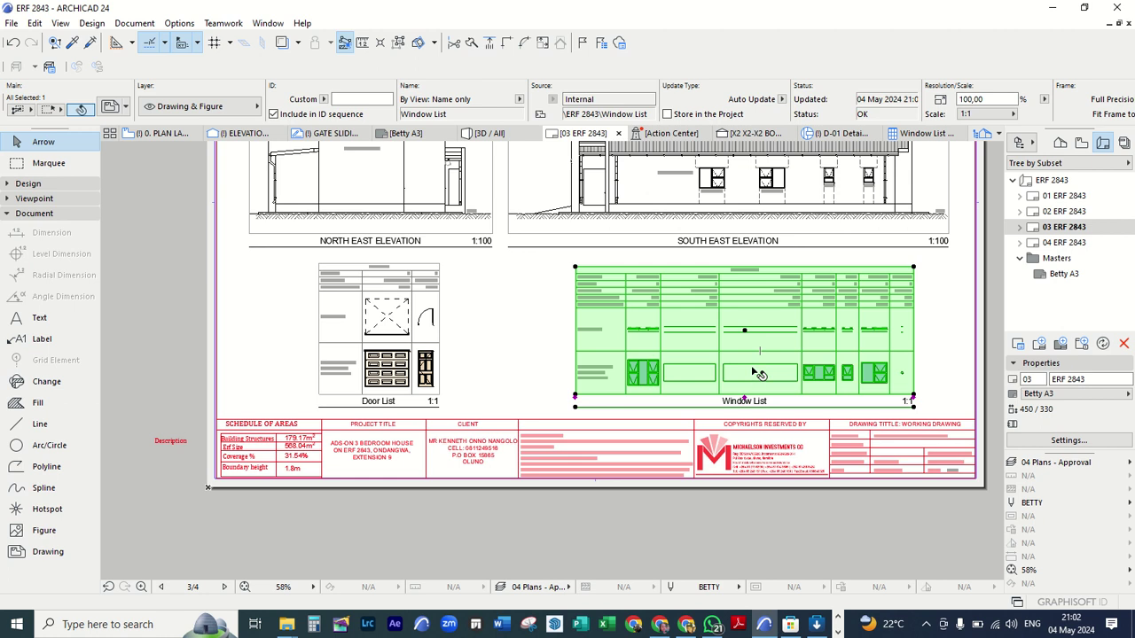
{"action": "right_click", "coordinate": [760, 360]}
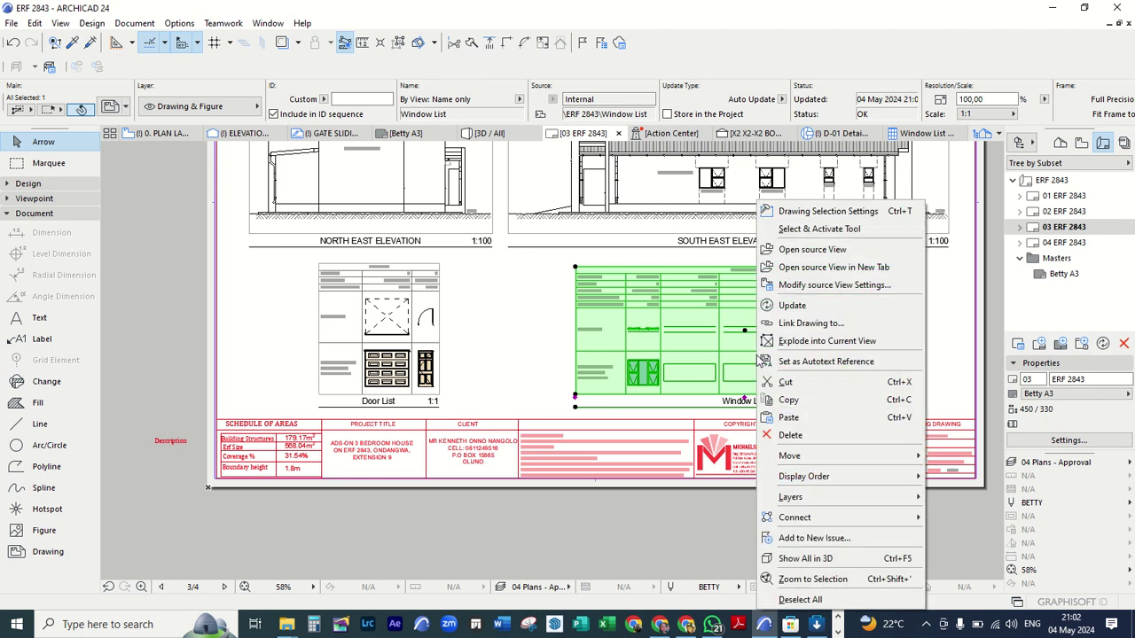
{"action": "left_click", "coordinate": [820, 250]}
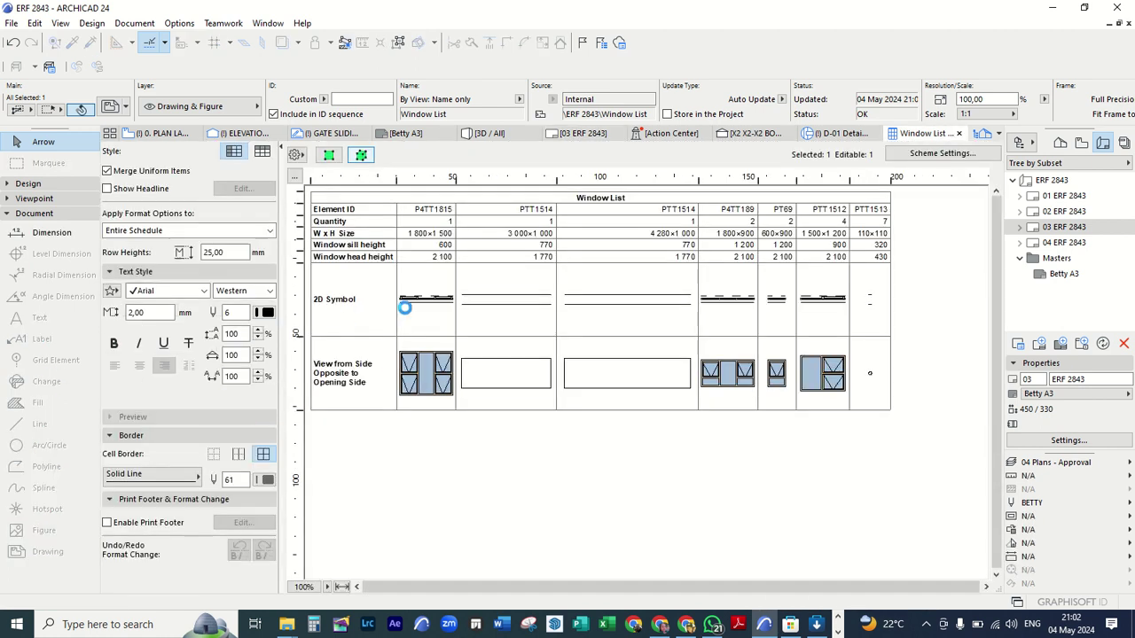
- Remove the Window classification from the 3000×1000 PTT1514 opening and return to the Window List
{"action": "left_click", "coordinate": [552, 393]}
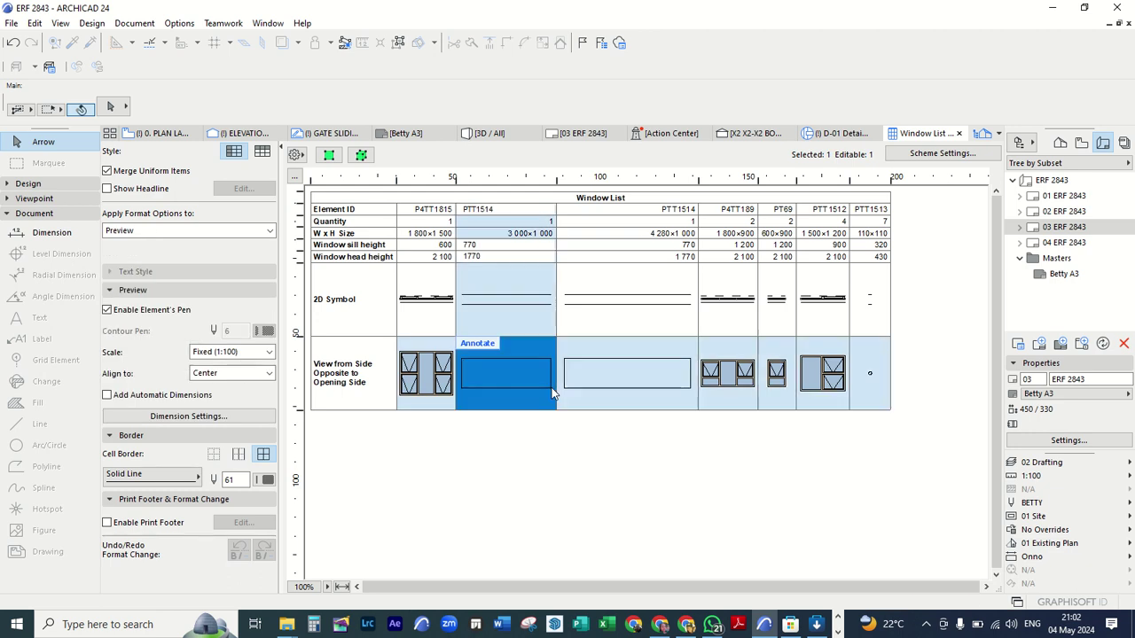
{"action": "left_click", "coordinate": [360, 155]}
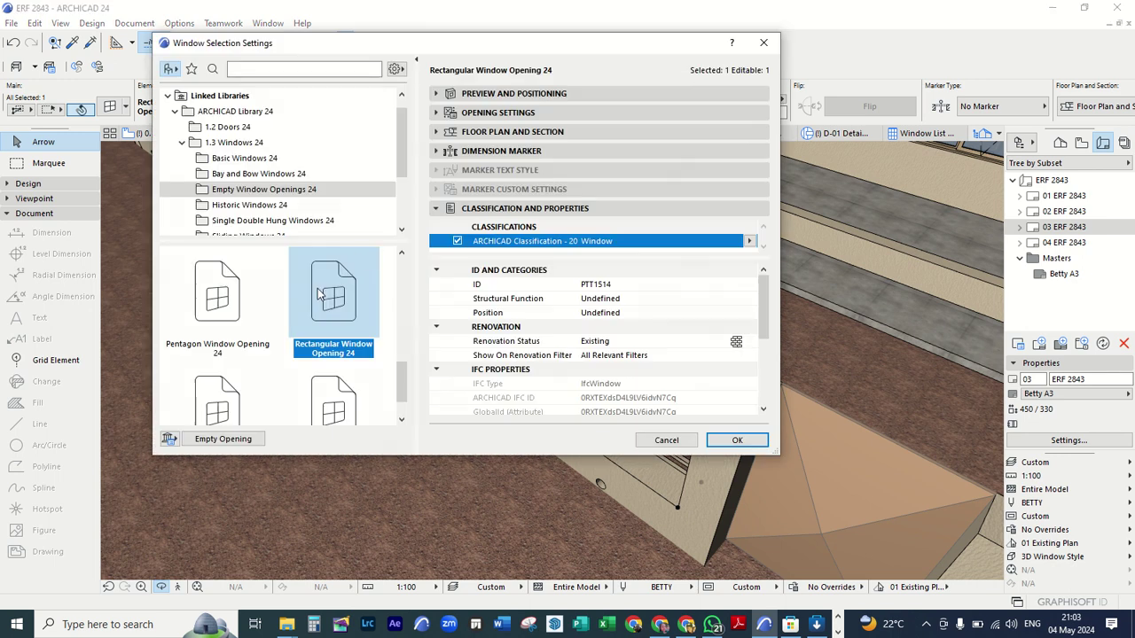
{"action": "left_click", "coordinate": [456, 242]}
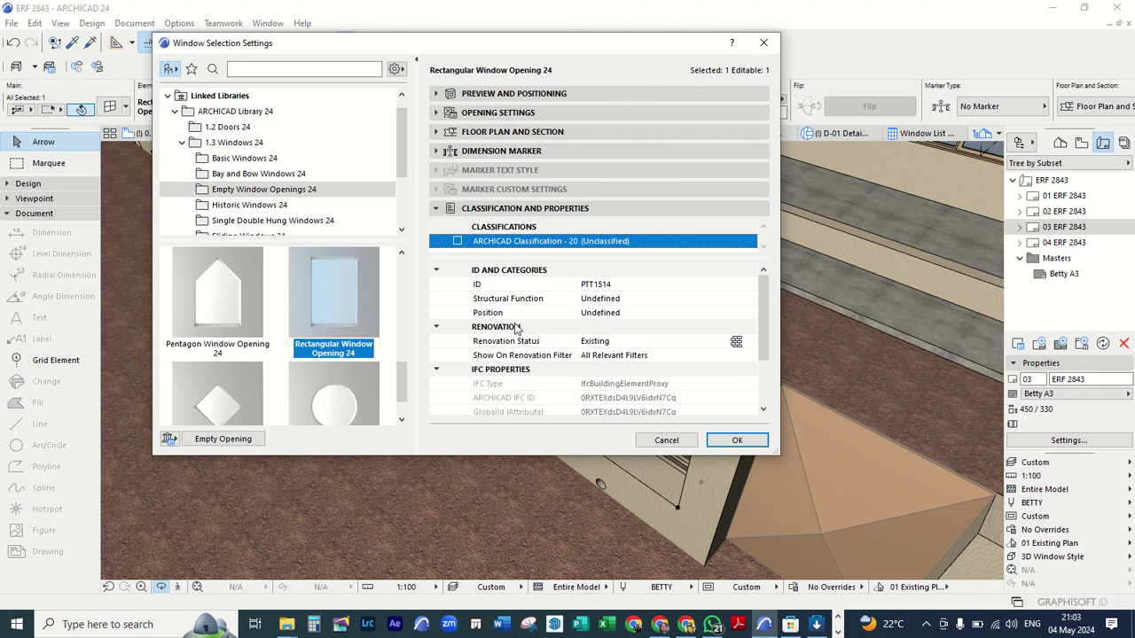
{"action": "left_click", "coordinate": [737, 440]}
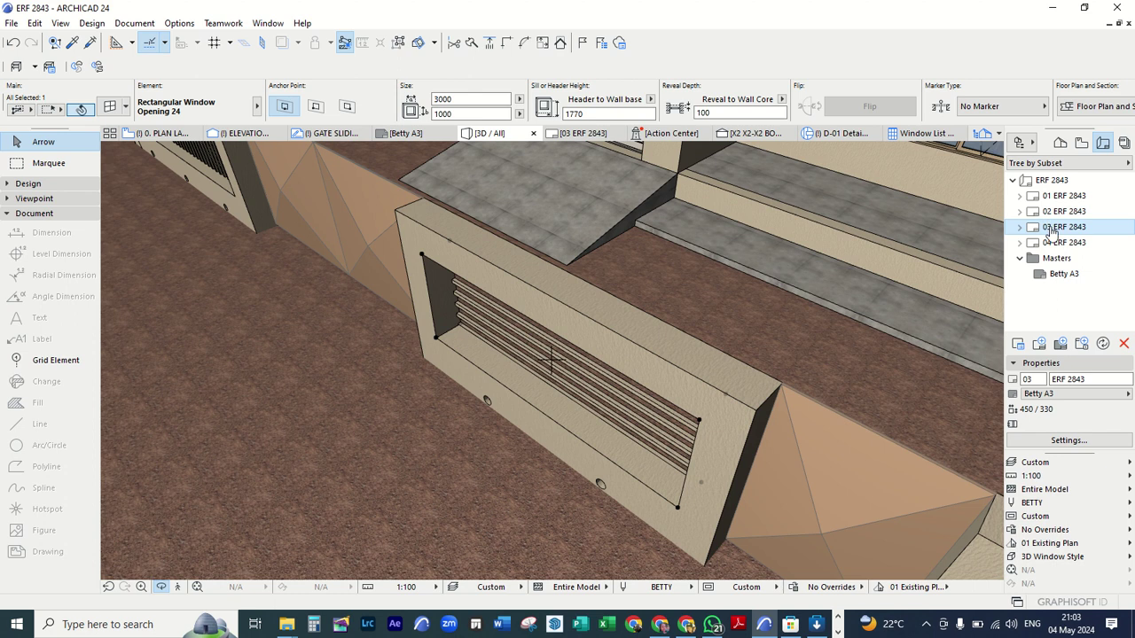
{"action": "left_click", "coordinate": [924, 133]}
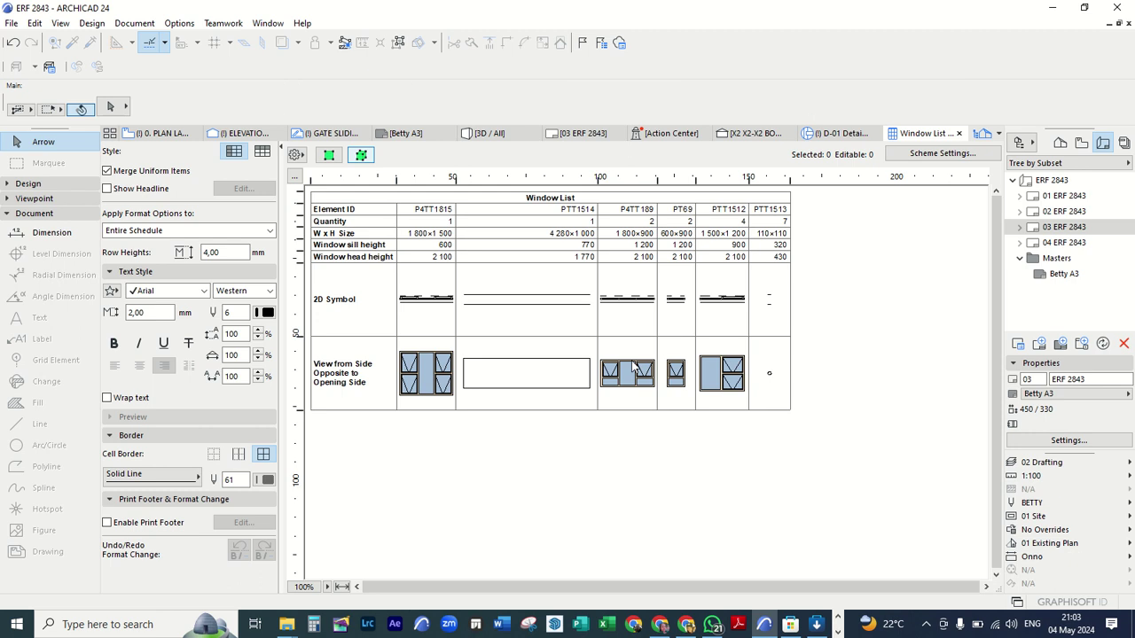
- Remove the Window classification from the 4280×1000 PTT1514 opening and return to the Window List
{"action": "left_click", "coordinate": [586, 389]}
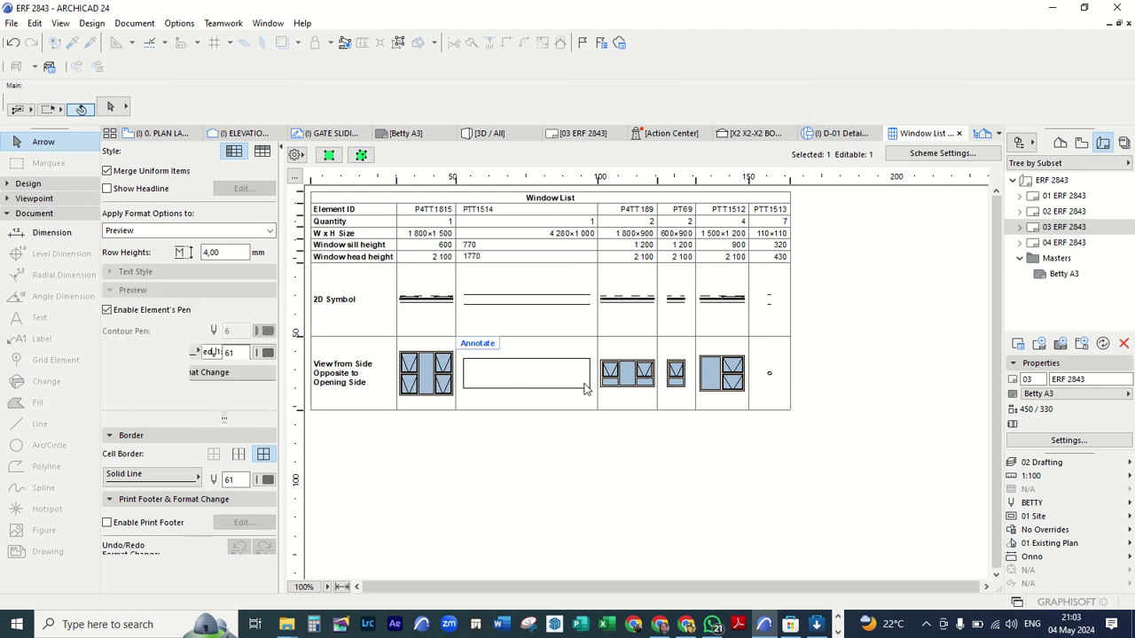
{"action": "left_click", "coordinate": [328, 156]}
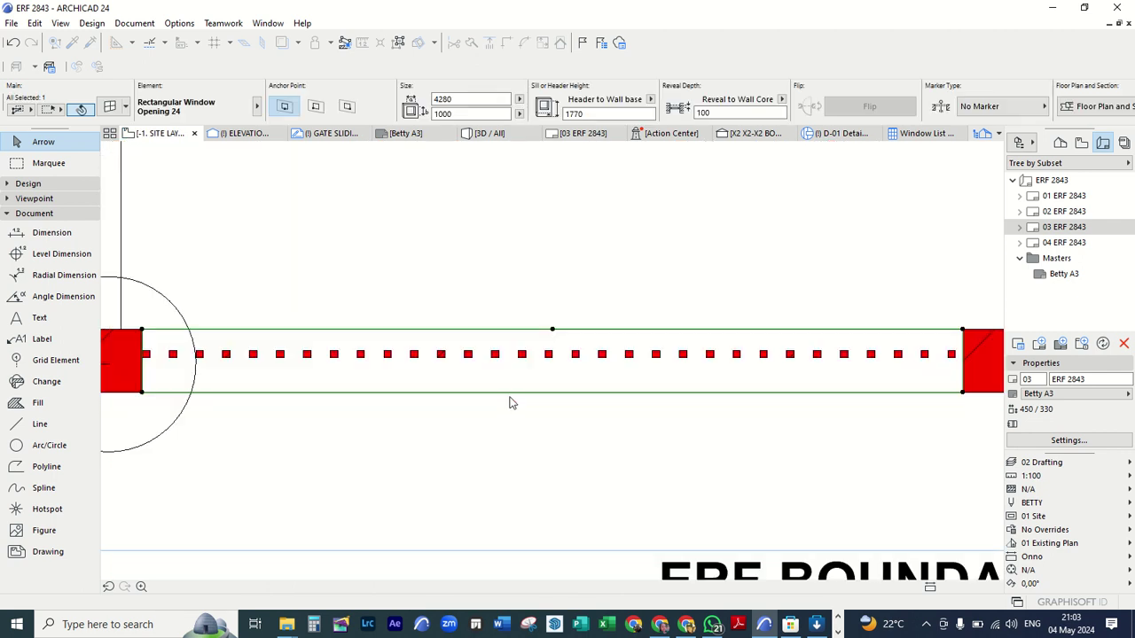
{"action": "scroll", "coordinate": [428, 361], "scroll_direction": "down", "scroll_amount": 5}
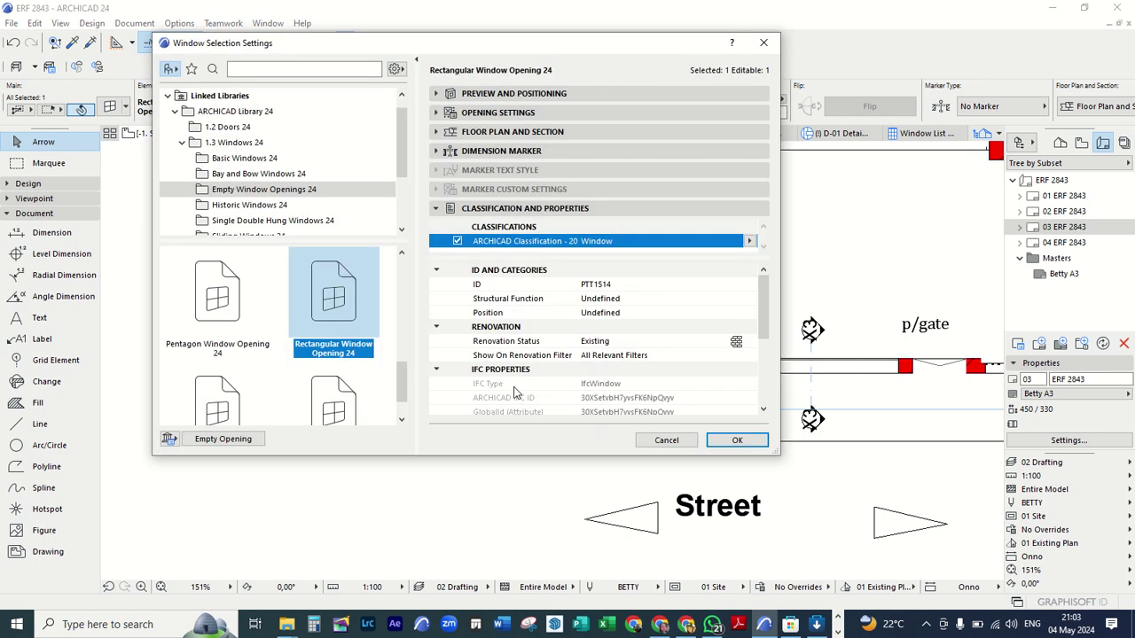
{"action": "left_click", "coordinate": [457, 241]}
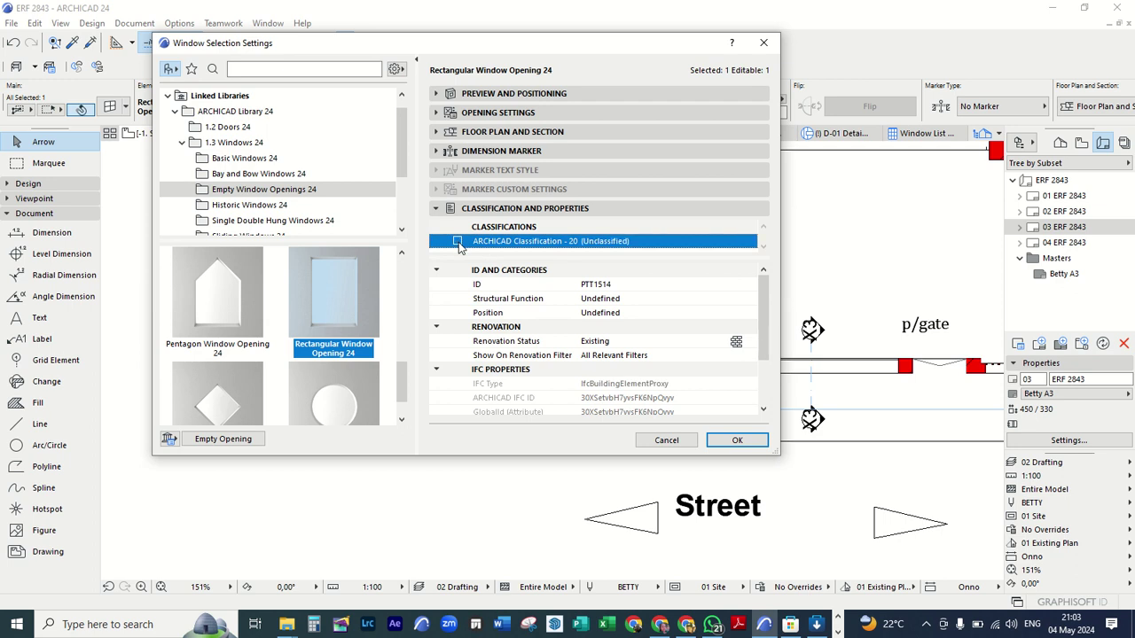
{"action": "left_click", "coordinate": [737, 439]}
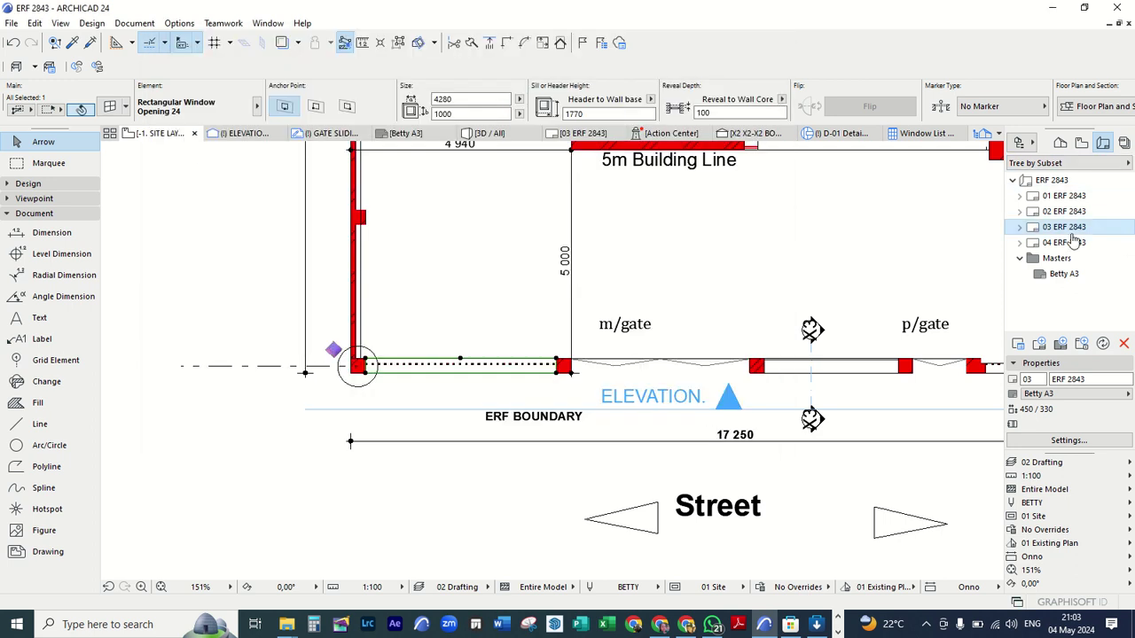
{"action": "left_click", "coordinate": [922, 133]}
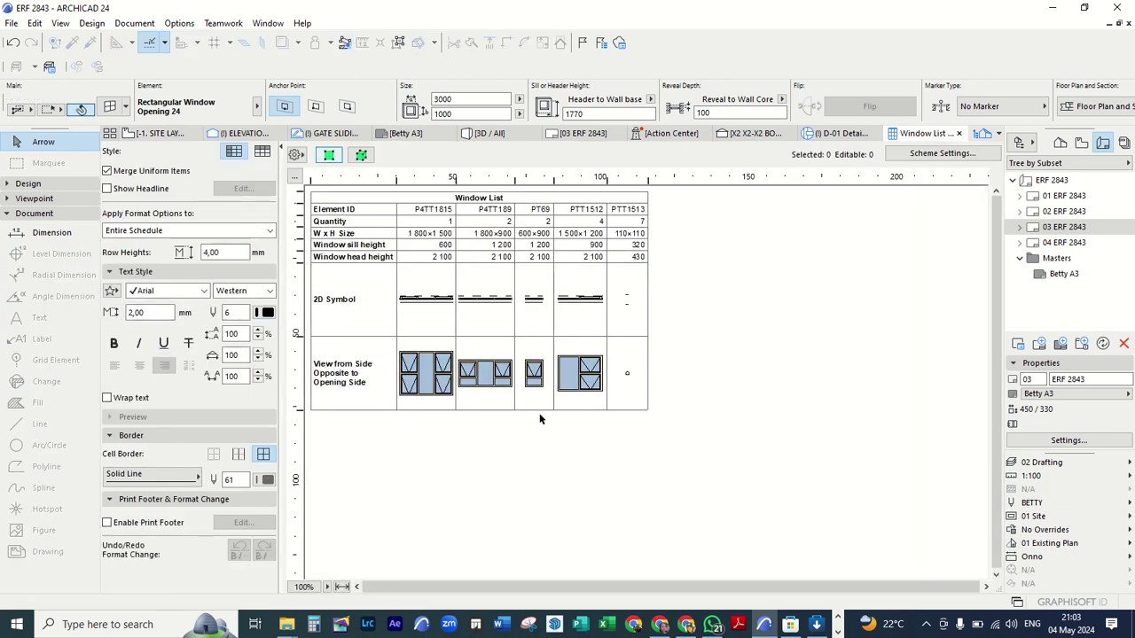
- Set the seven 110×110 PTT1513 round window openings to Unclassified
{"action": "left_click", "coordinate": [627, 380]}
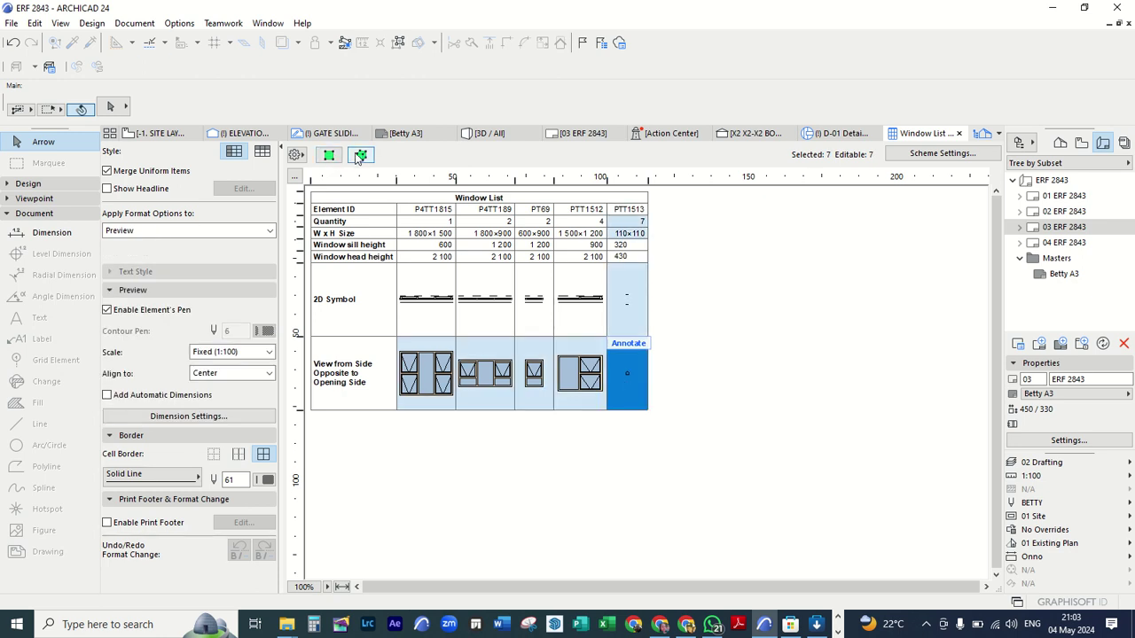
{"action": "left_click", "coordinate": [361, 155]}
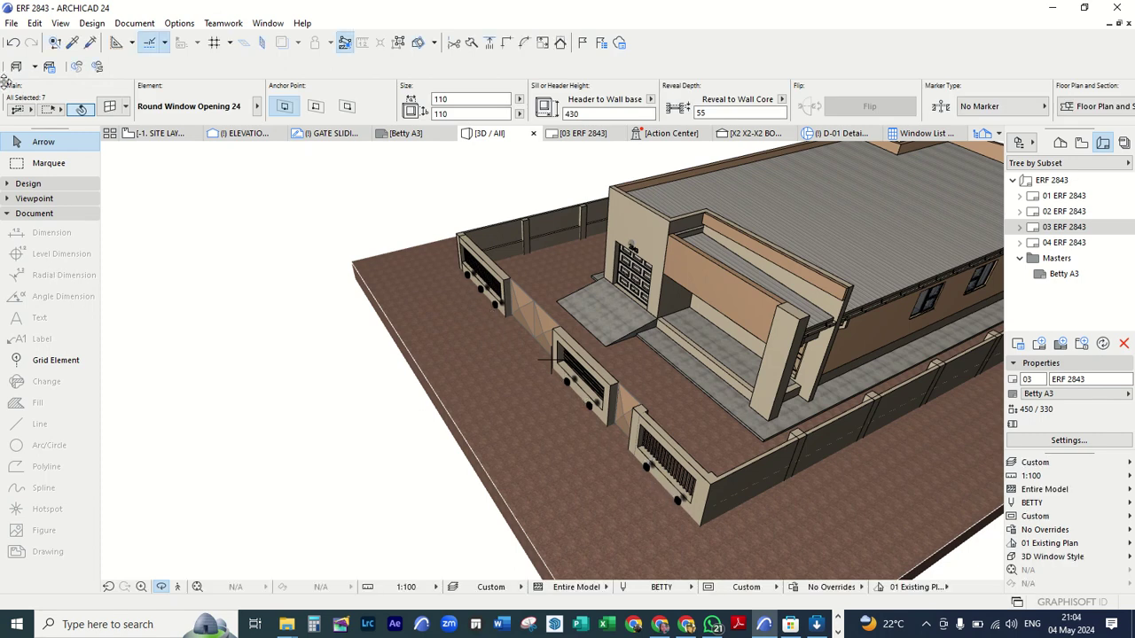
{"action": "left_click", "coordinate": [110, 106]}
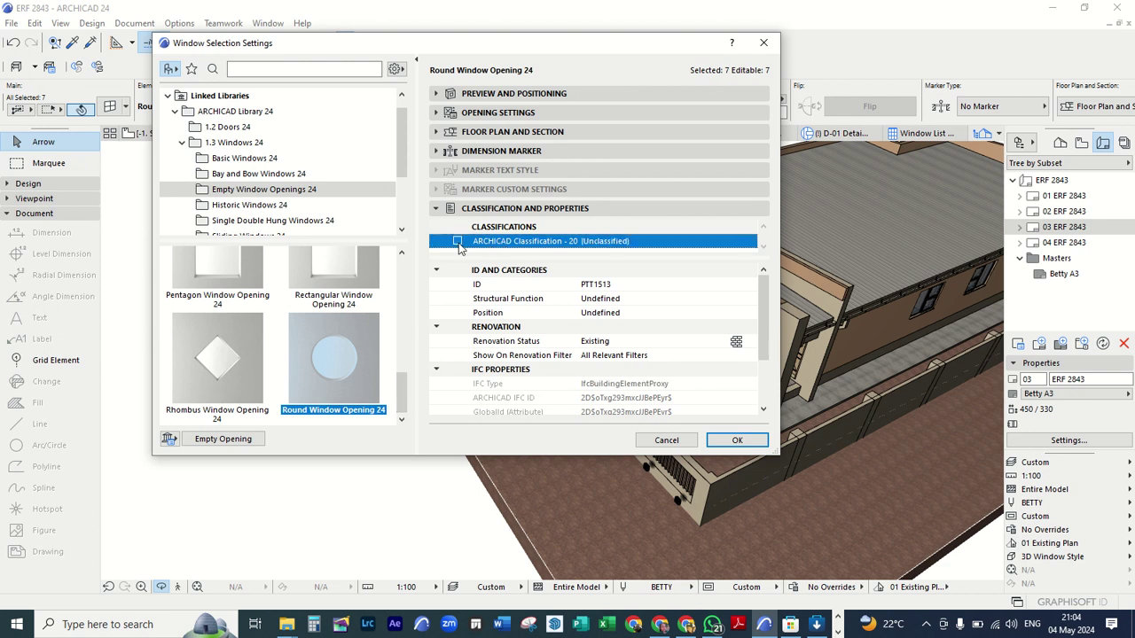
{"action": "left_click", "coordinate": [723, 441]}
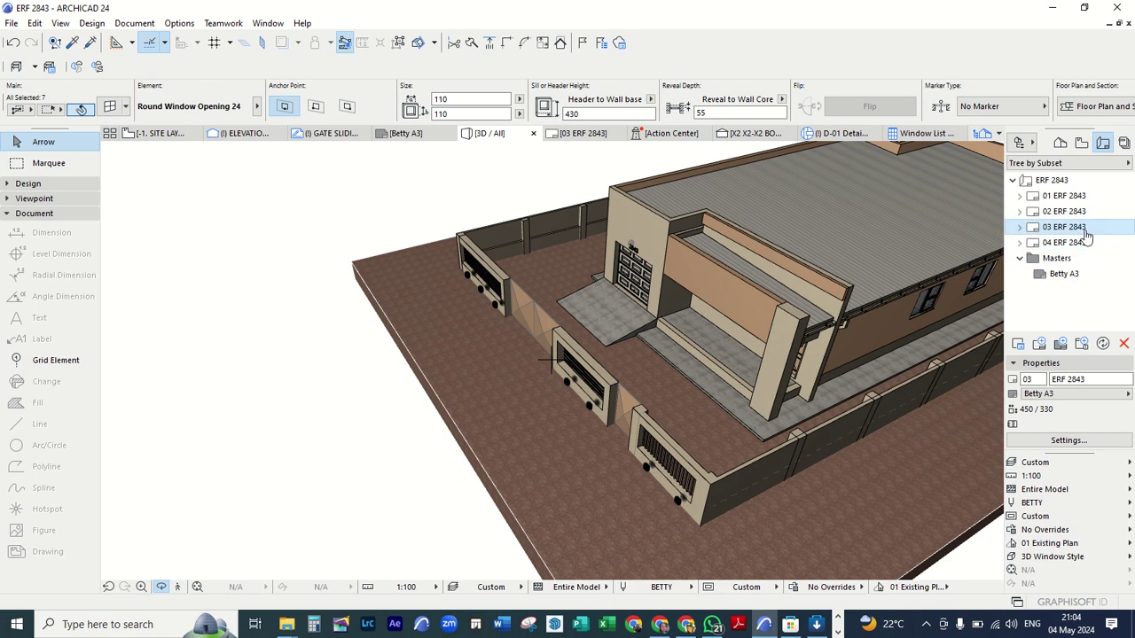
- Check the Window List schedule, then view the updated four-type list on layout 03 ERF 2843
{"action": "mouse_move", "coordinate": [927, 133]}
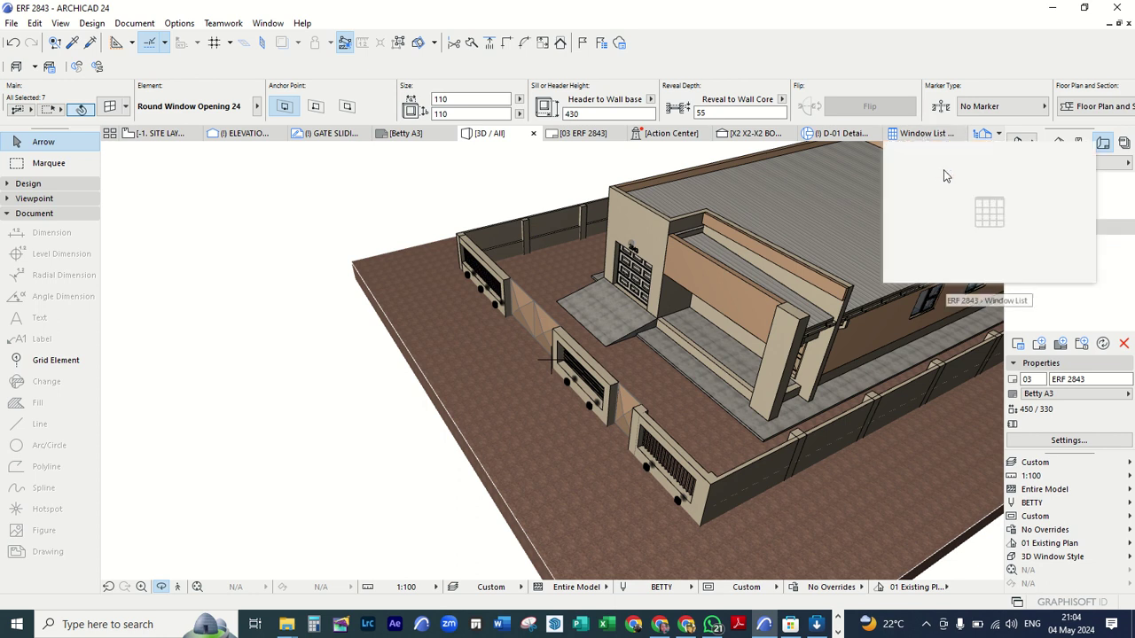
{"action": "left_click", "coordinate": [922, 135]}
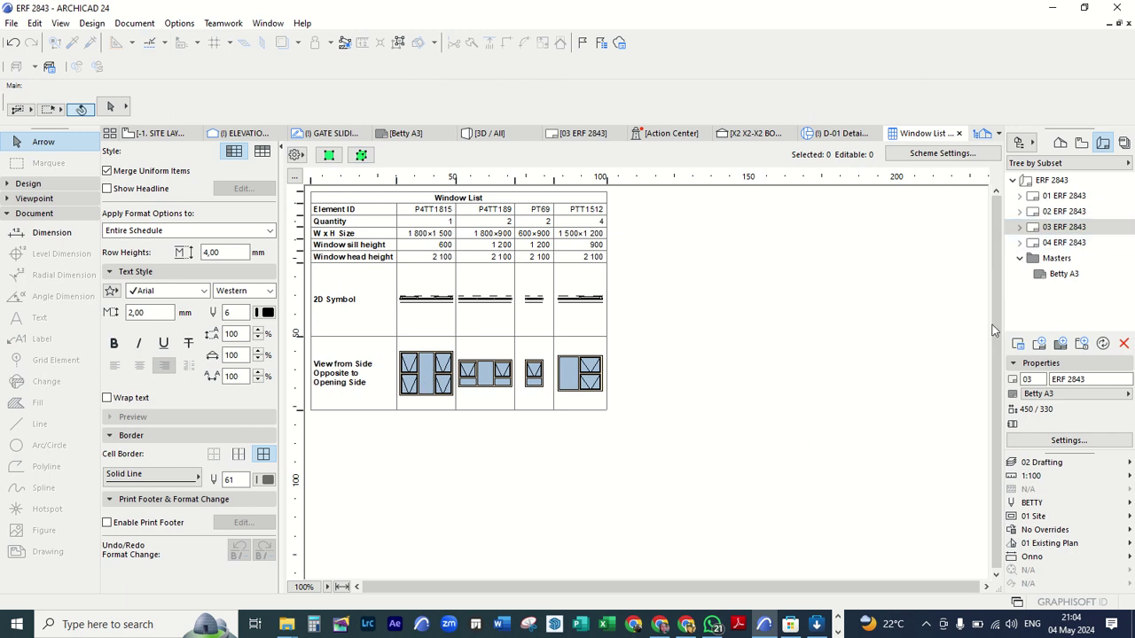
{"action": "double_click", "coordinate": [1061, 229]}
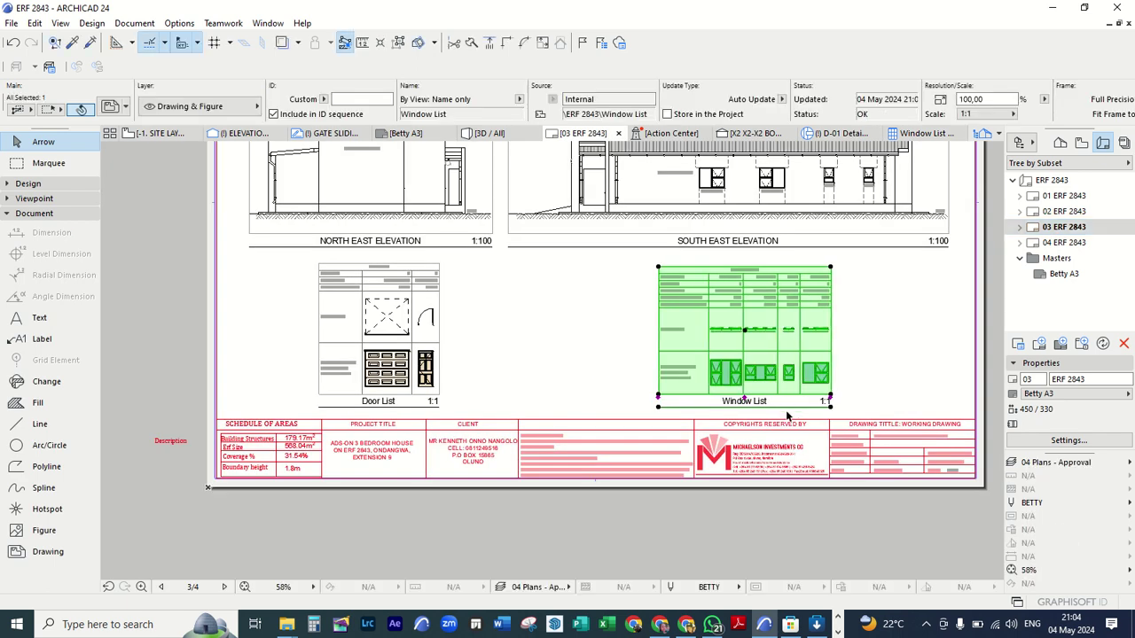
{"action": "left_click", "coordinate": [581, 328]}
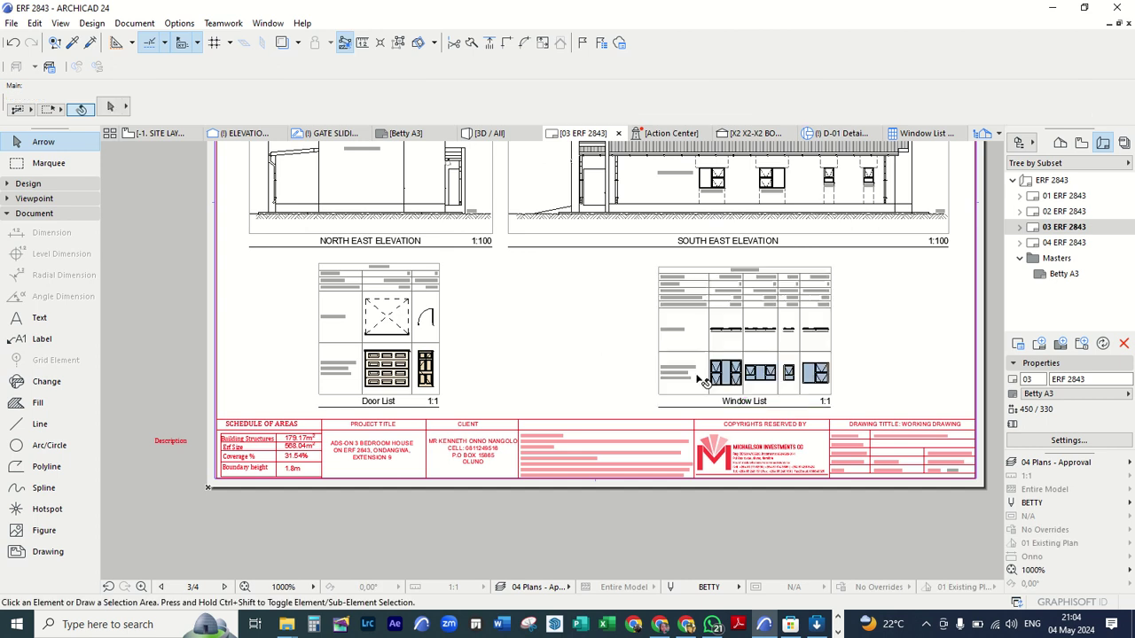